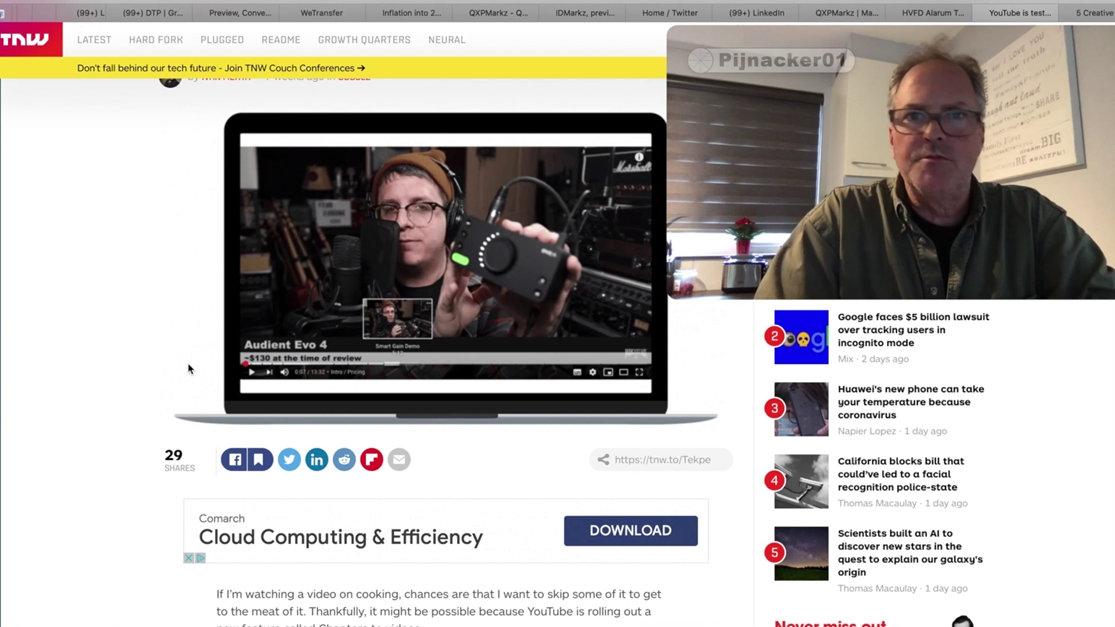
- Scroll through the TNW article on YouTube's chapters feature and its chapter-marked embedded video
{"action": "scroll", "coordinate": [188, 368], "scroll_direction": "down", "scroll_amount": 5}
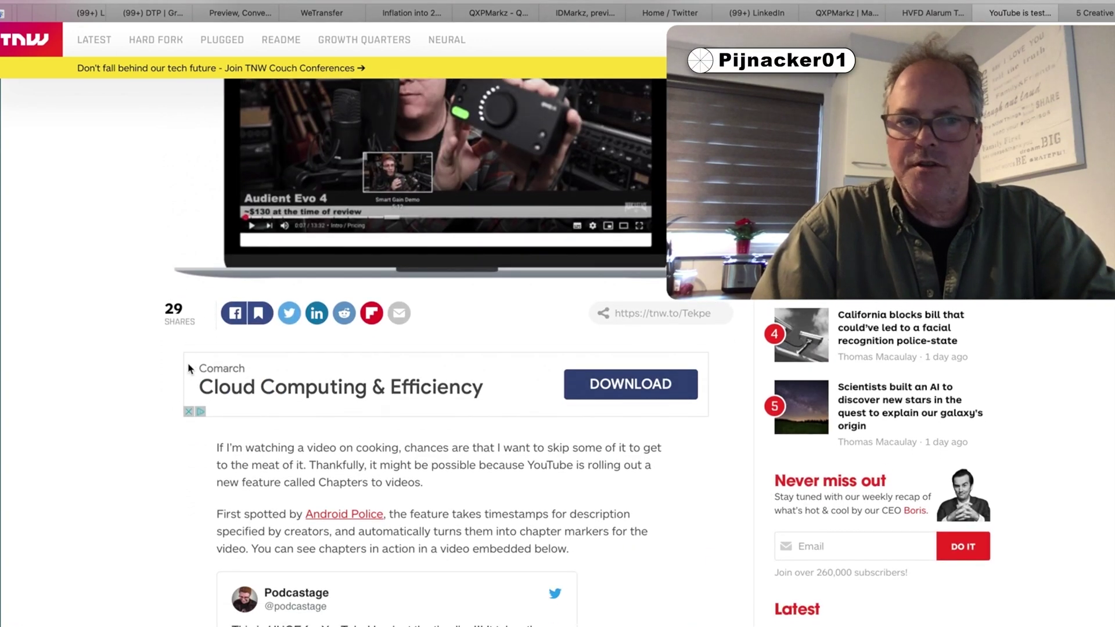
{"action": "scroll", "coordinate": [189, 369], "scroll_direction": "down", "scroll_amount": 10}
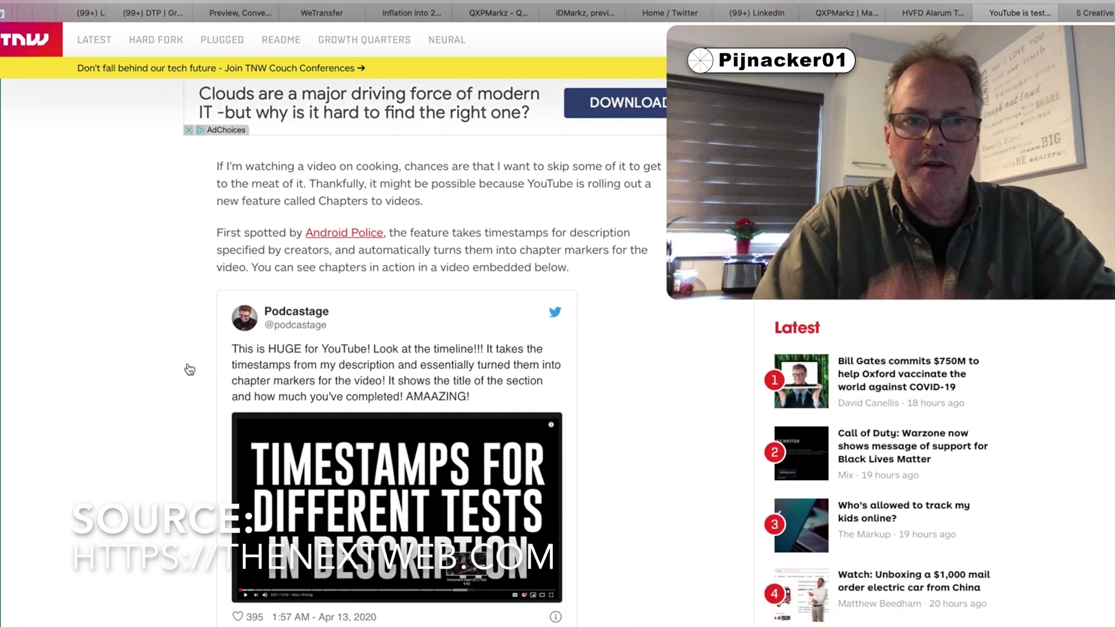
{"action": "scroll", "coordinate": [189, 369], "scroll_direction": "up", "scroll_amount": 15}
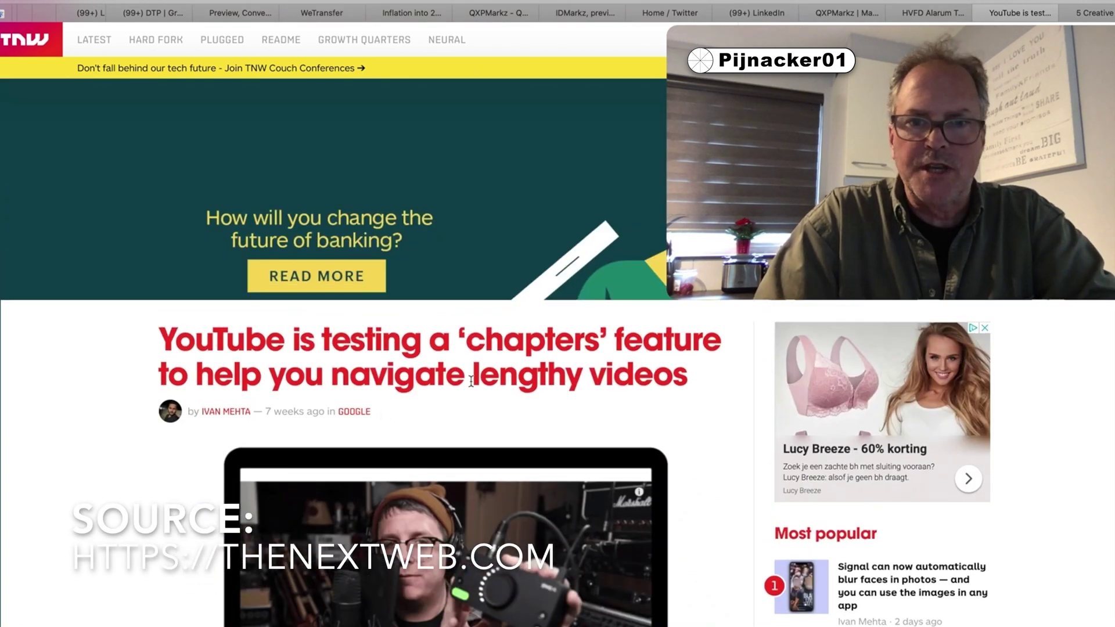
{"action": "scroll", "coordinate": [592, 361], "scroll_direction": "down", "scroll_amount": 8}
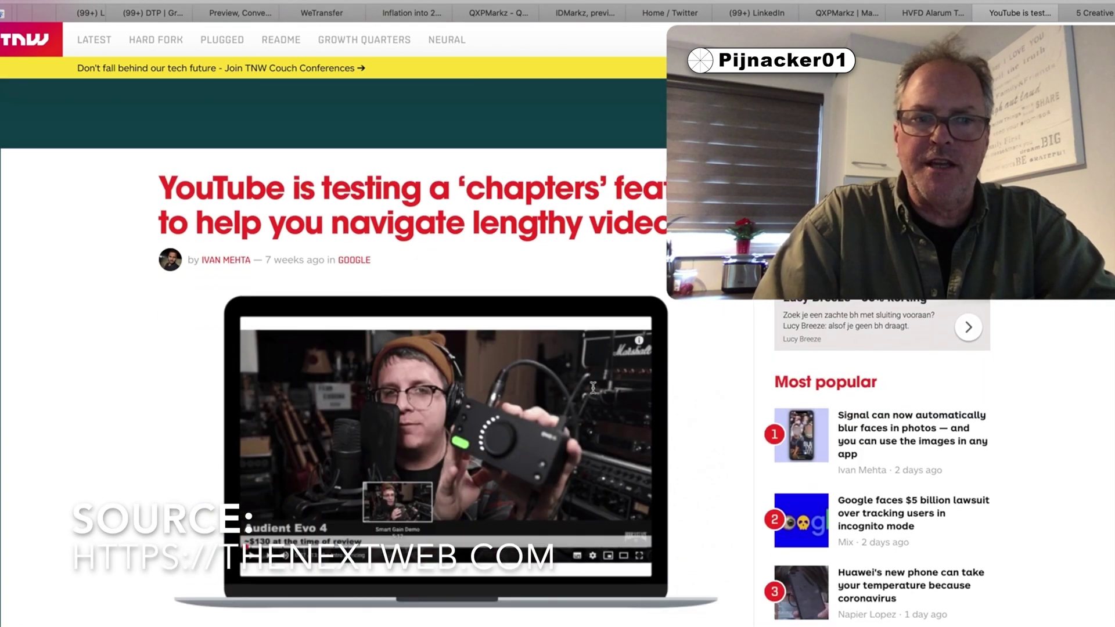
{"action": "scroll", "coordinate": [593, 388], "scroll_direction": "down", "scroll_amount": 5}
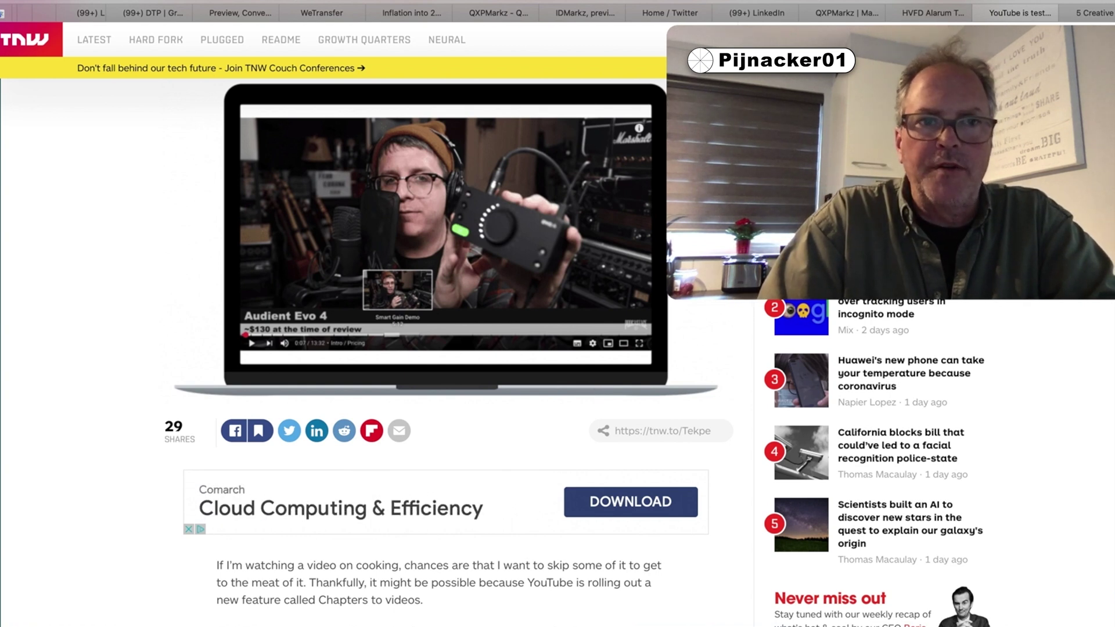
- Switch to the open '5 Creative' YouTube video tab
{"action": "key", "text": "ctrl+Tab"}
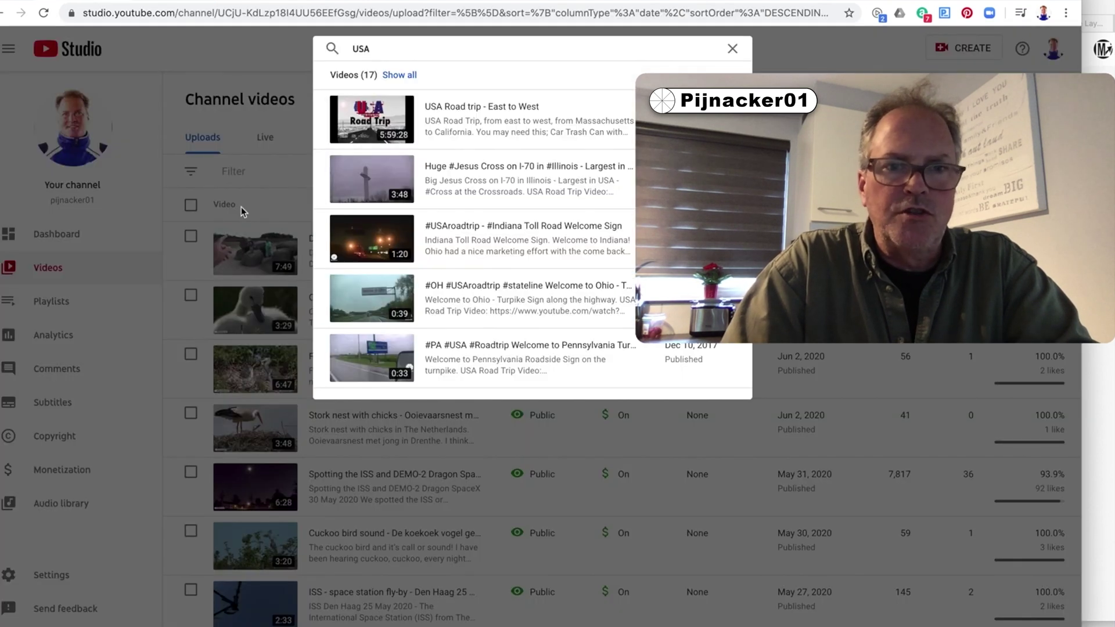
- Close the USA search results and open the Video details page for Cygnets Relaxing
{"action": "left_click", "coordinate": [732, 49]}
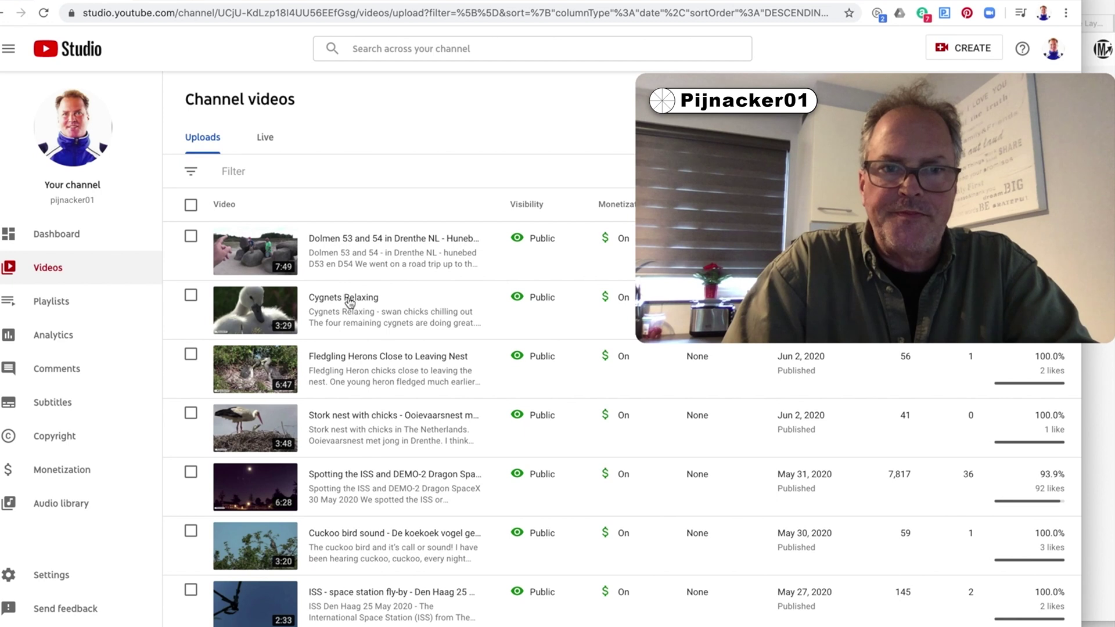
{"action": "mouse_move", "coordinate": [360, 305]}
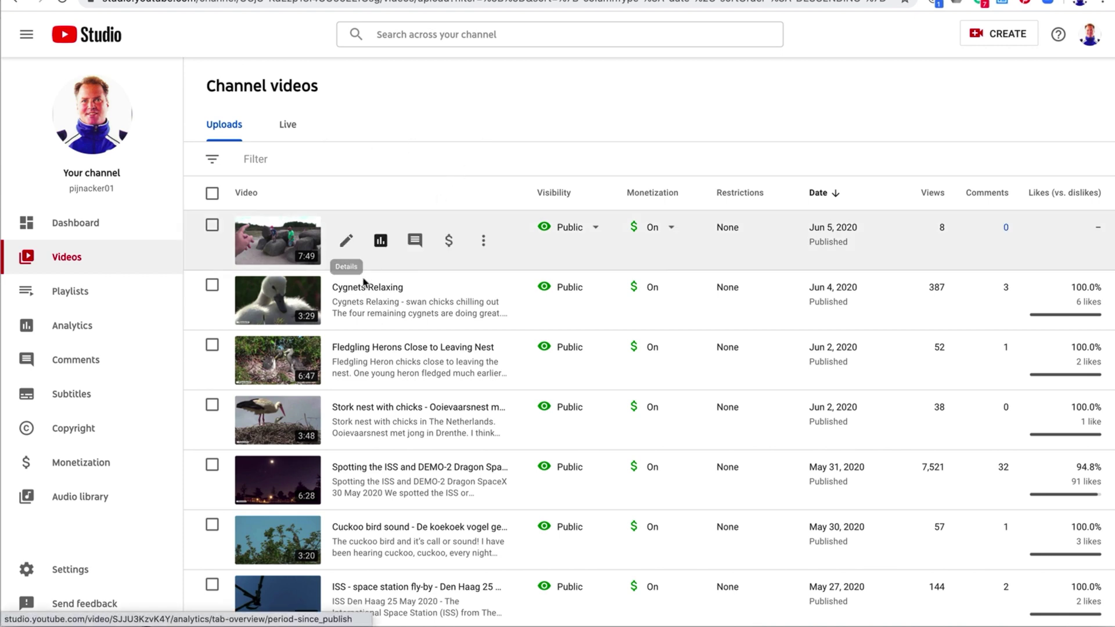
{"action": "mouse_move", "coordinate": [357, 290]}
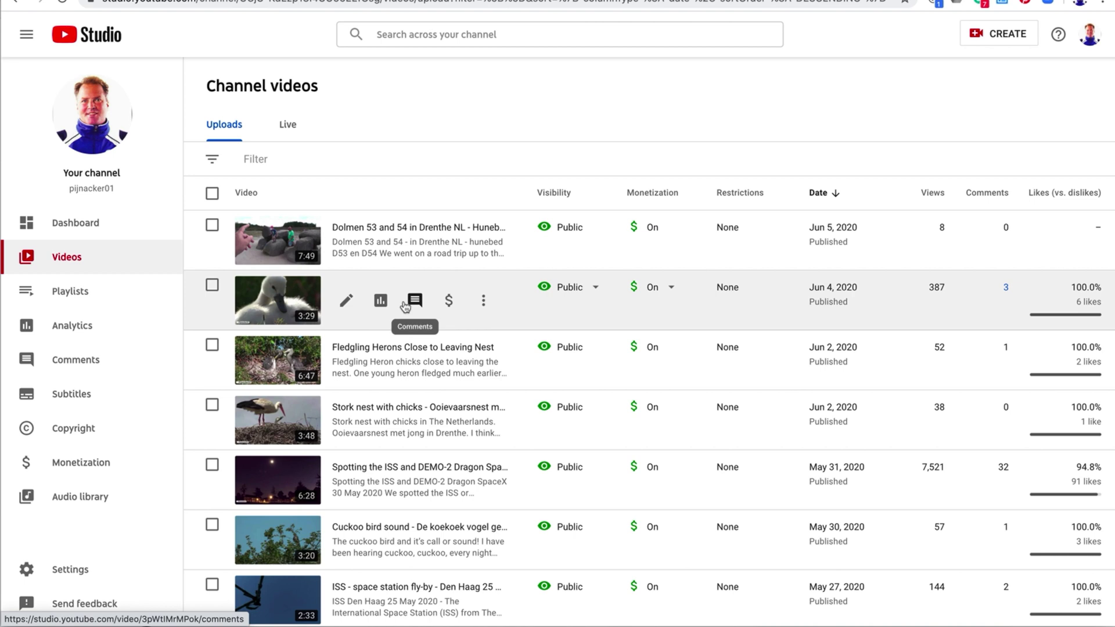
{"action": "left_click", "coordinate": [344, 301]}
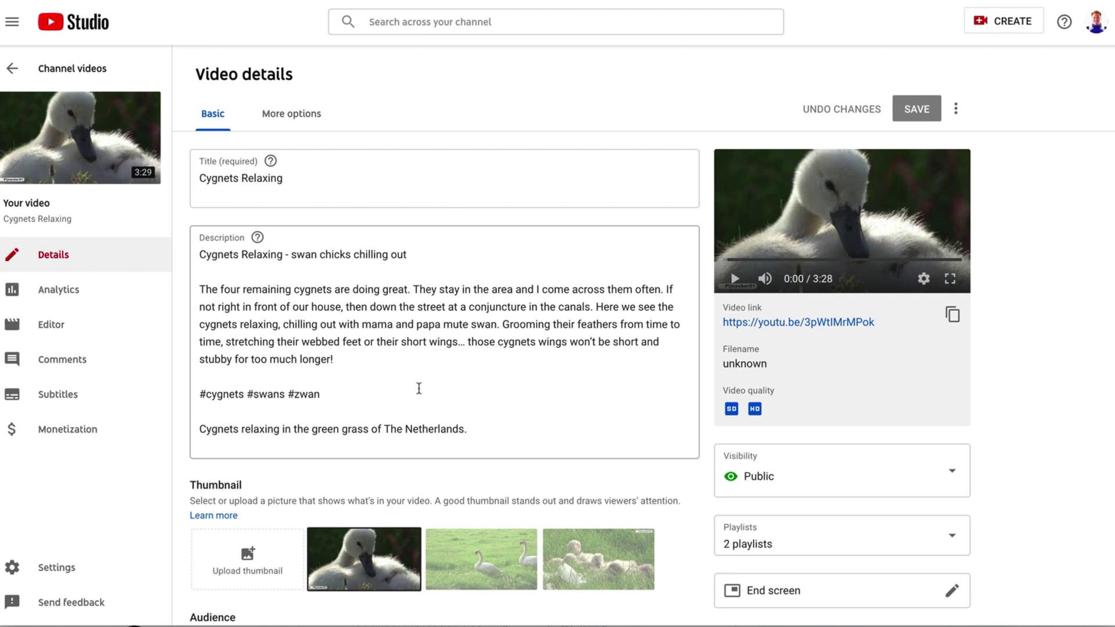
- Below 'longer!' in the description, add a 'CONTENTS:' heading and a '0:00 - intro' line
{"action": "left_click", "coordinate": [380, 363]}
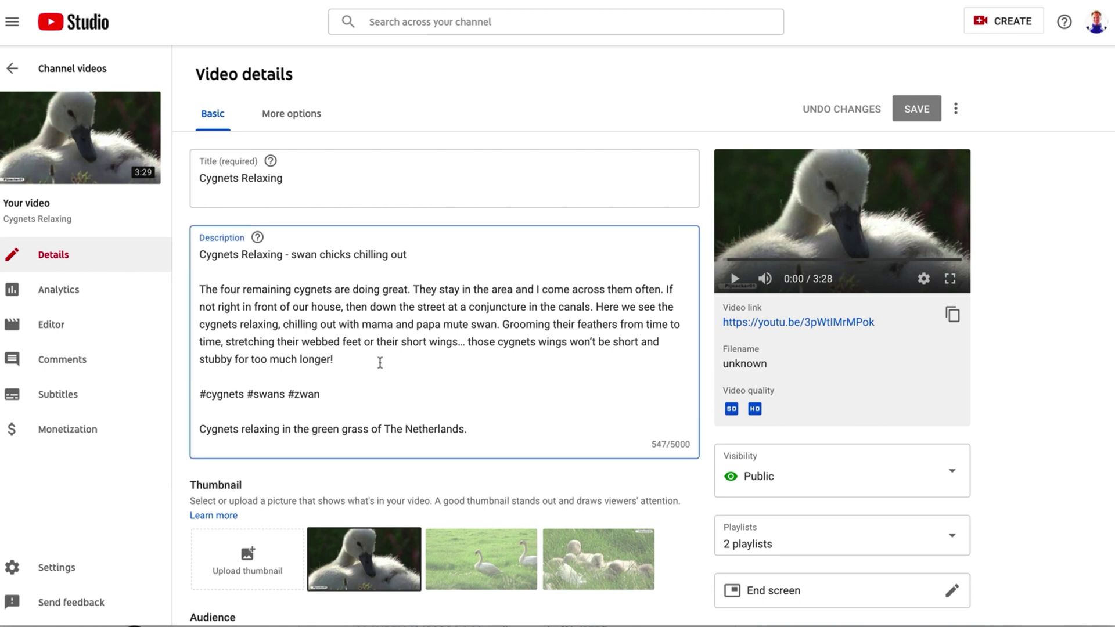
{"action": "key", "text": "Return"}
{"action": "key", "text": "Return"}
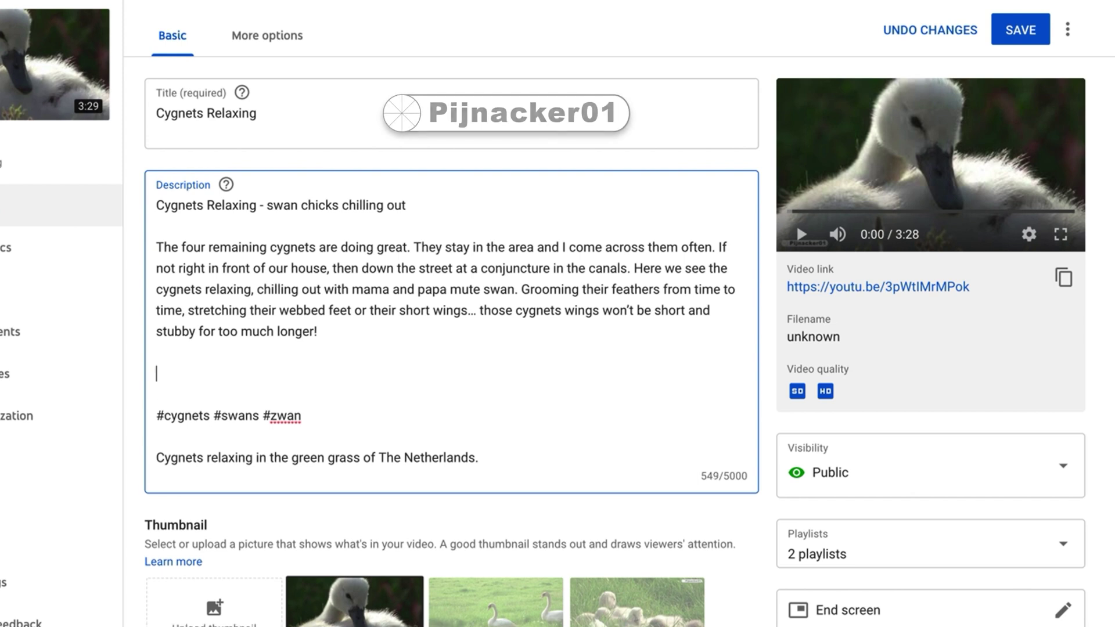
{"action": "type", "text": "CONTET"}
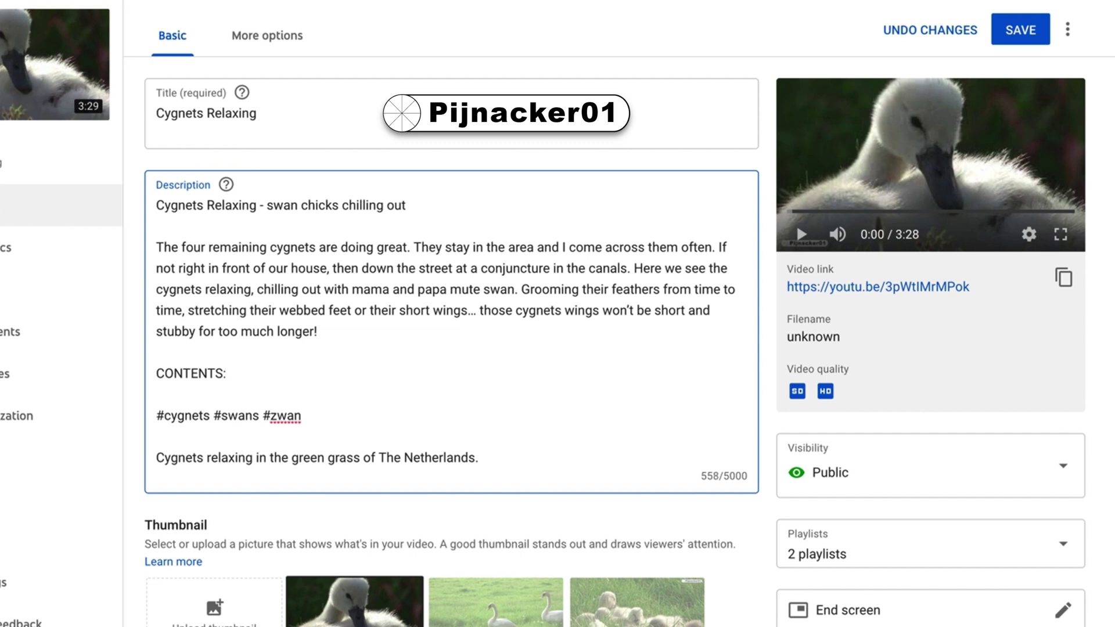
{"action": "key", "text": "Return"}
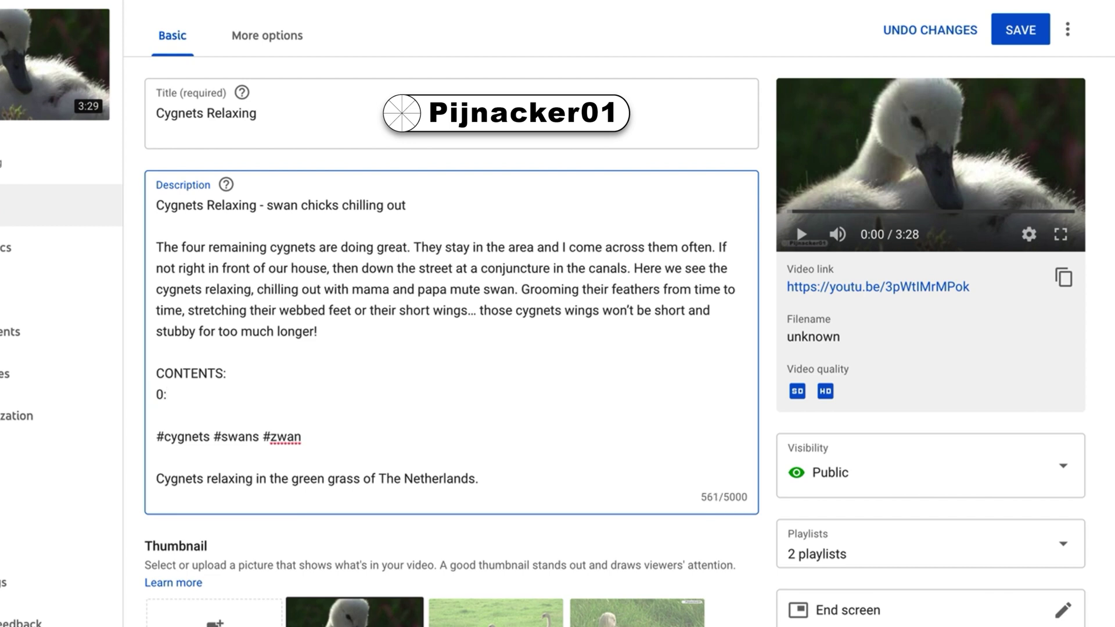
{"action": "type", "text": "0:01"}
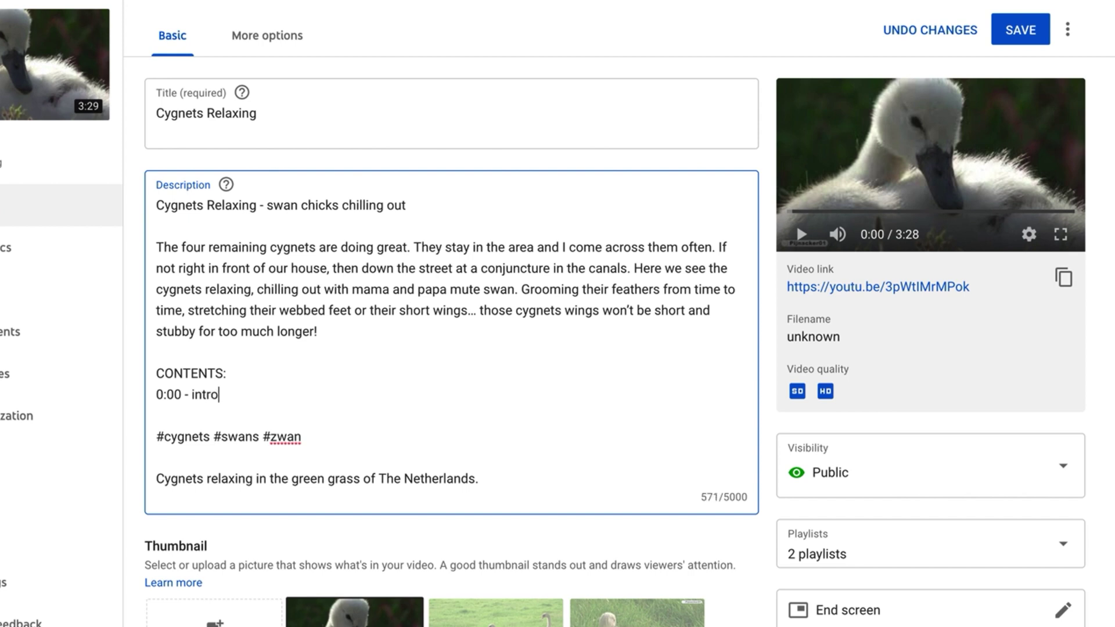
- Add chapter lines from '0:10 - cygnets relaxing' to '3:00 - cygnets chilling out', save, and return to the videos list
{"action": "key", "text": "Return"}
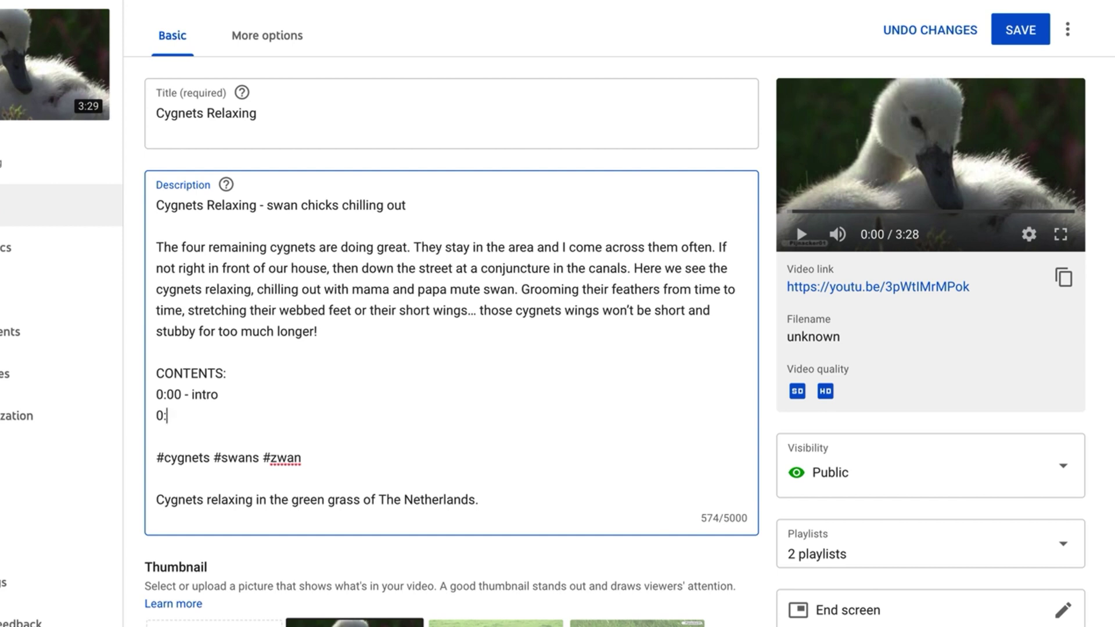
{"action": "type", "text": "0:10 - cygn"}
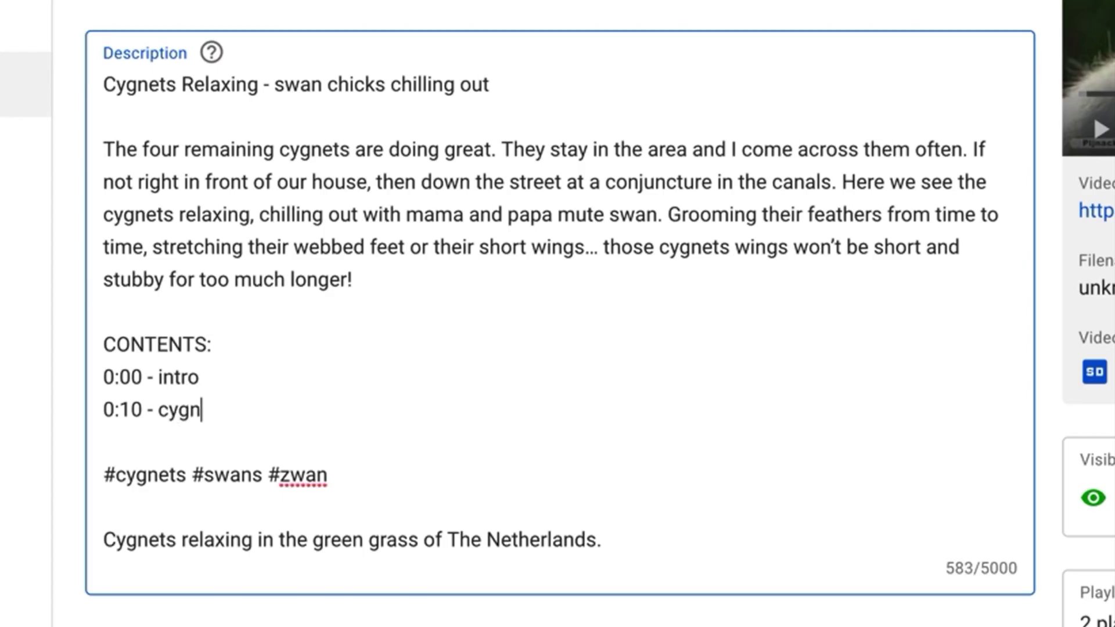
{"action": "type", "text": "ets up close"}
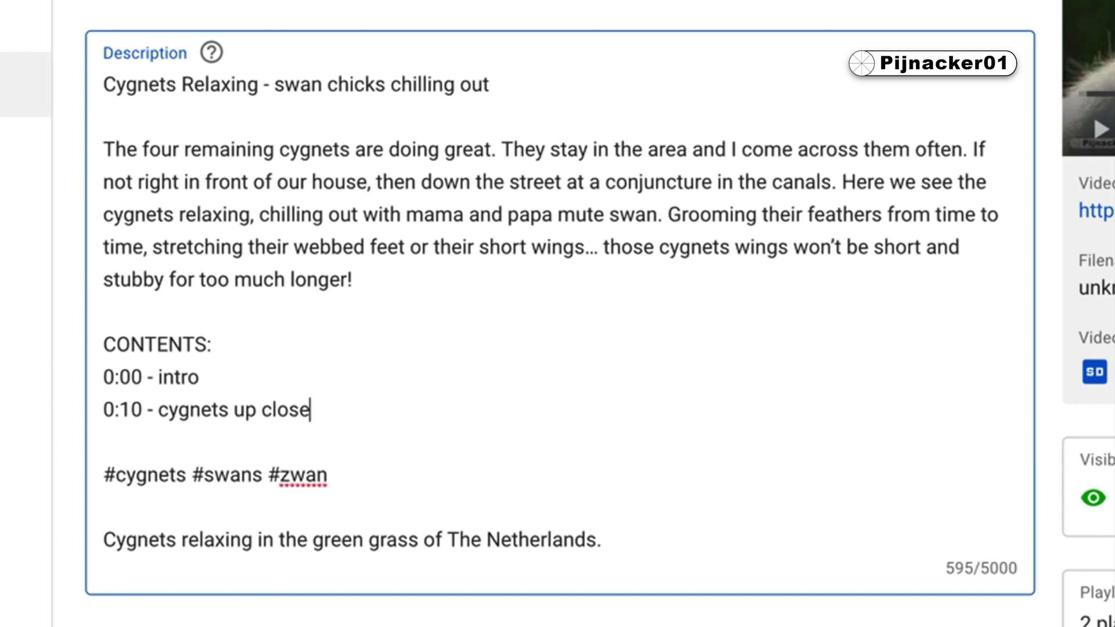
{"action": "key", "text": "Return"}
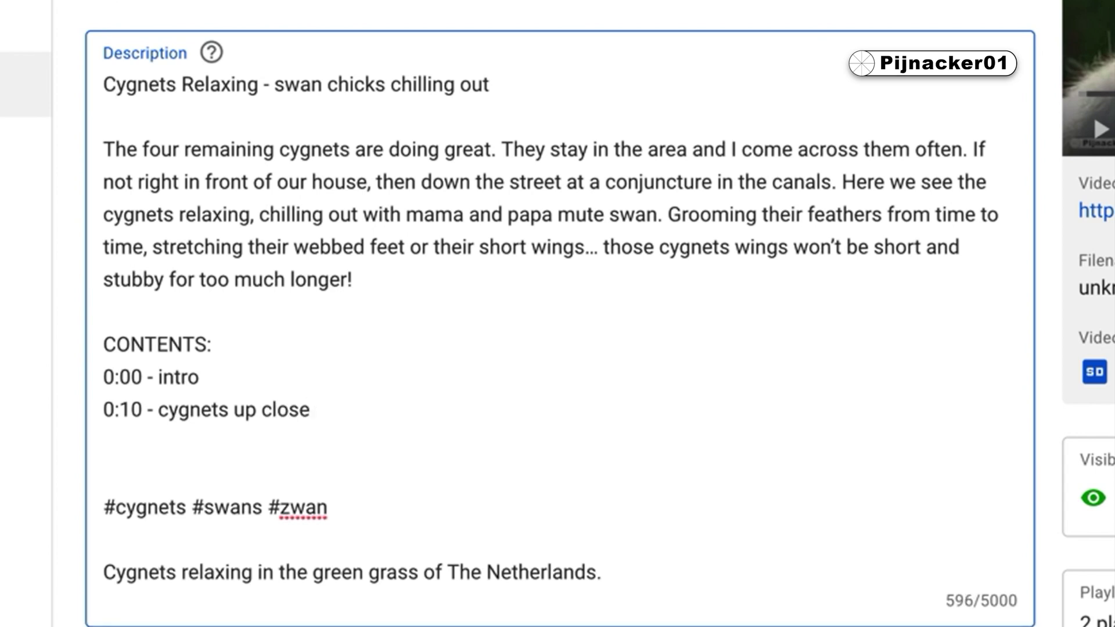
{"action": "key", "text": "BackSpace"}
{"action": "key", "text": "BackSpace"}
{"action": "key", "text": "BackSpace"}
{"action": "key", "text": "BackSpace"}
{"action": "key", "text": "BackSpace"}
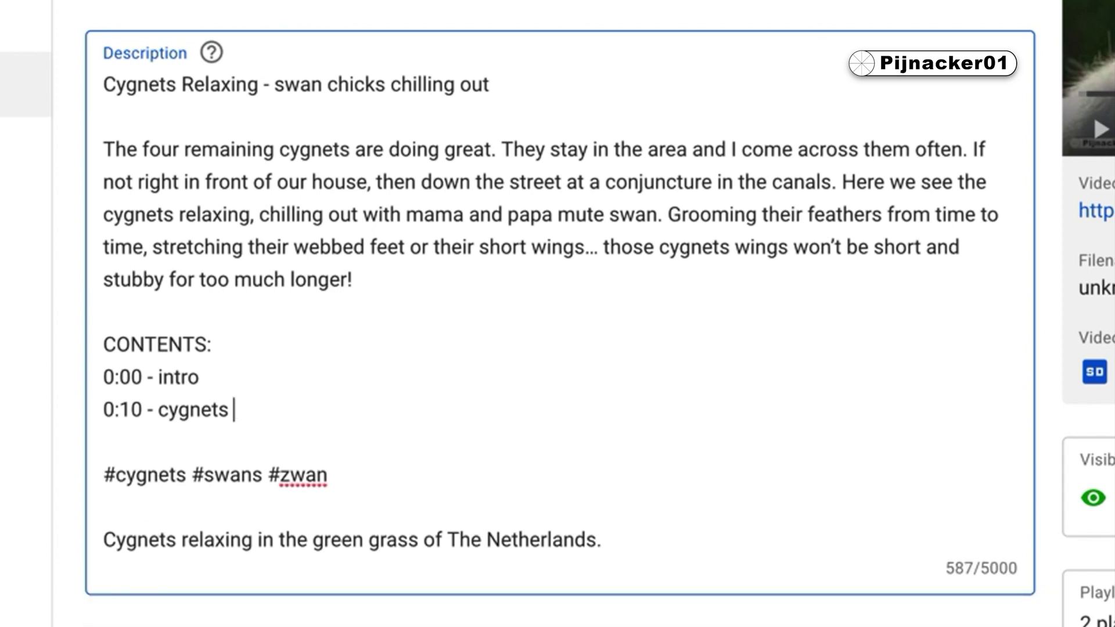
{"action": "type", "text": "relaxing"}
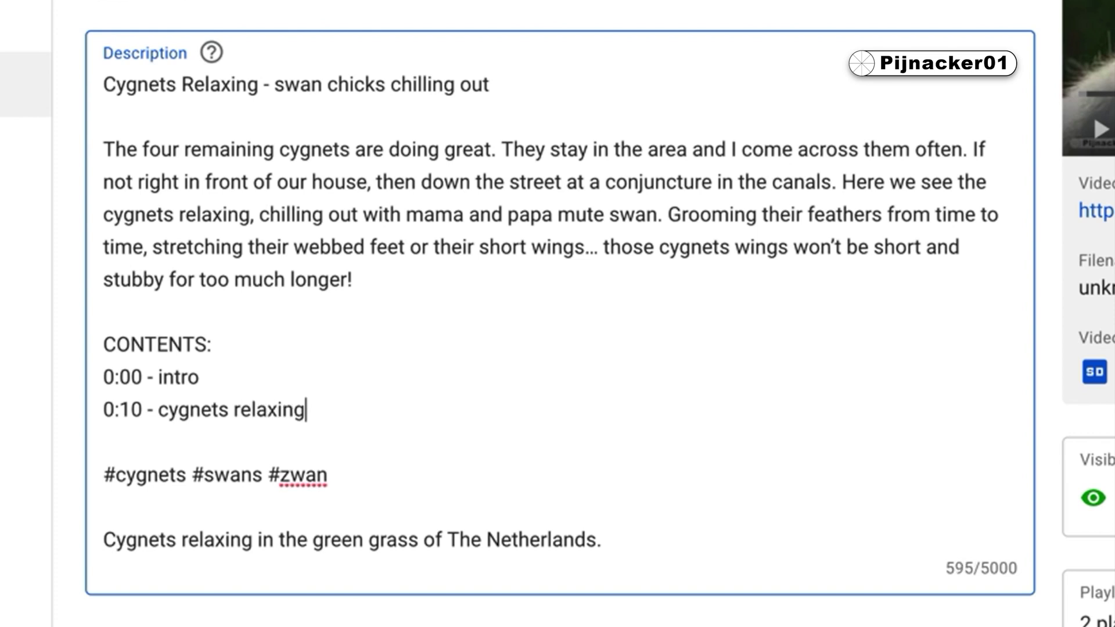
{"action": "key", "text": "Return"}
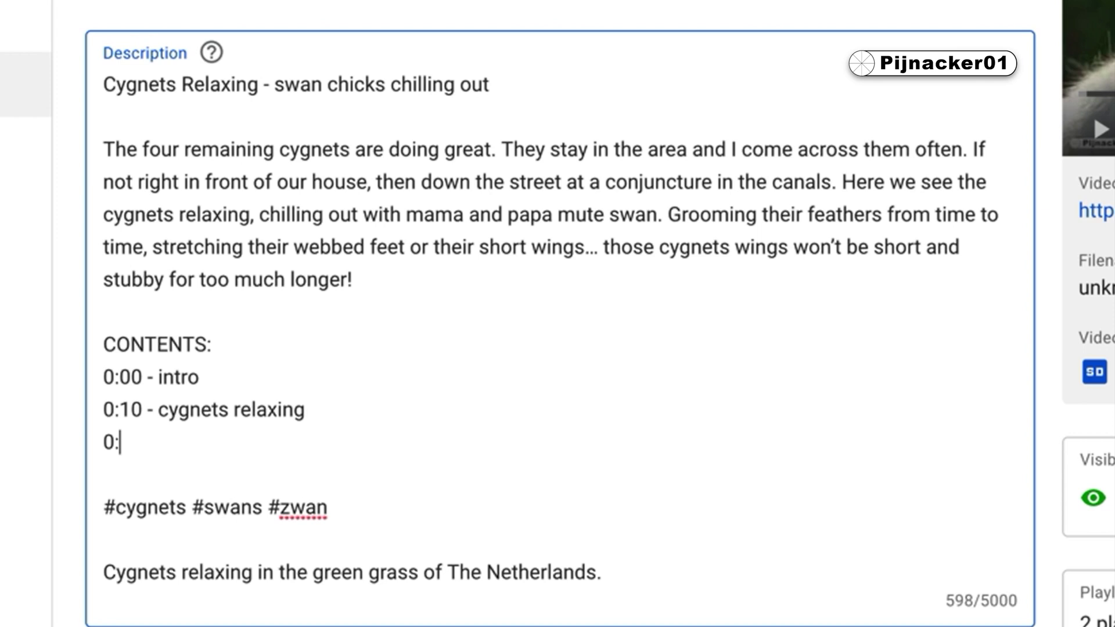
{"action": "type", "text": "0:30"}
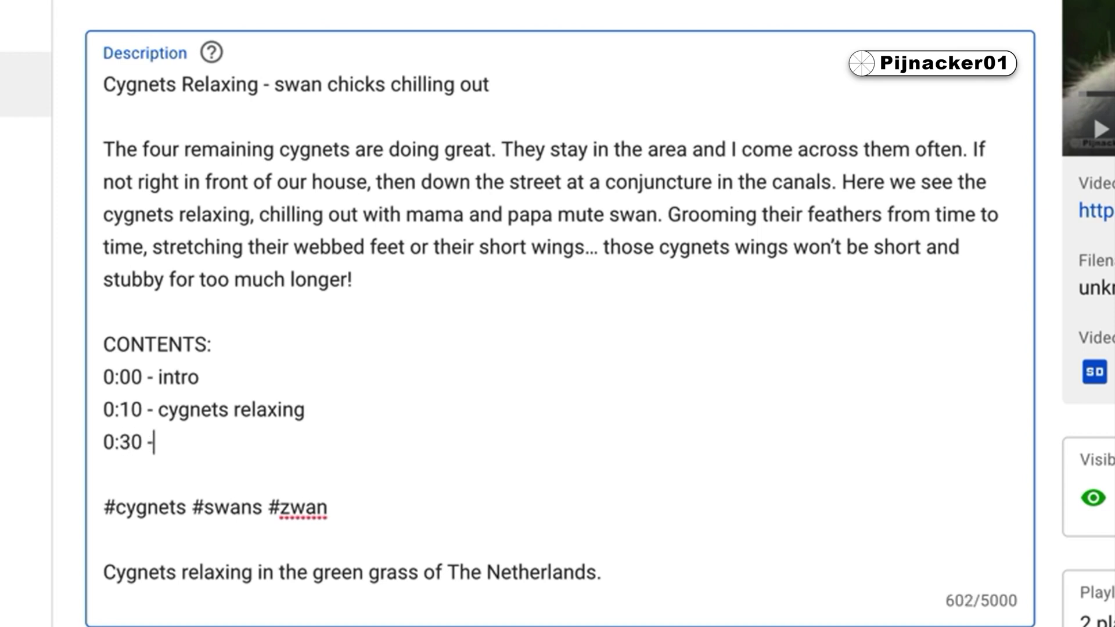
{"action": "type", "text": " - cygnet up close"}
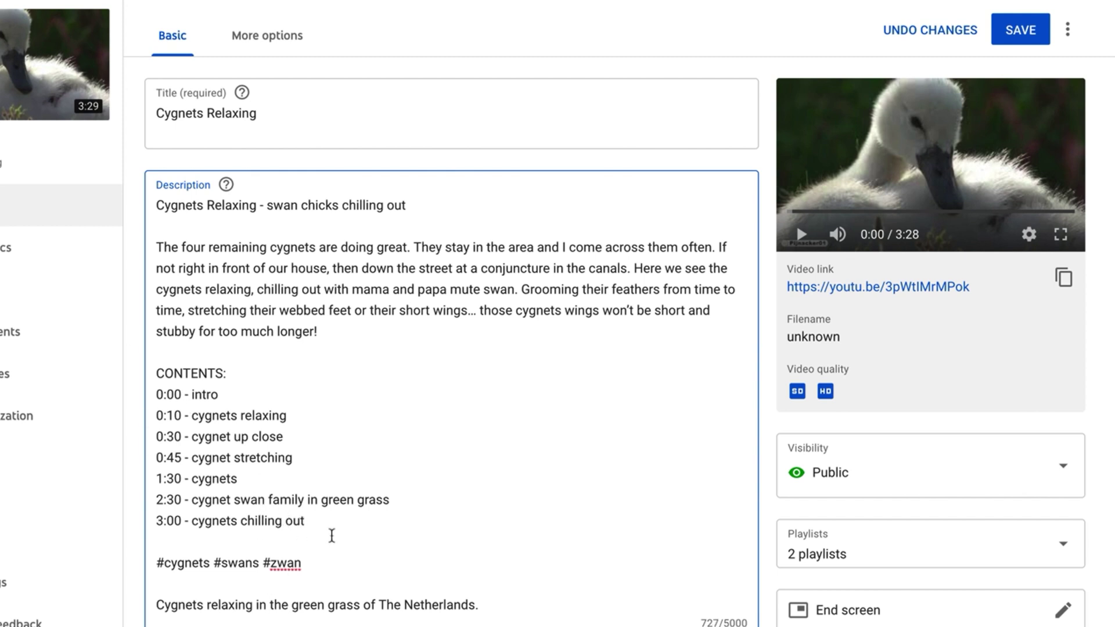
{"action": "left_click", "coordinate": [1023, 32]}
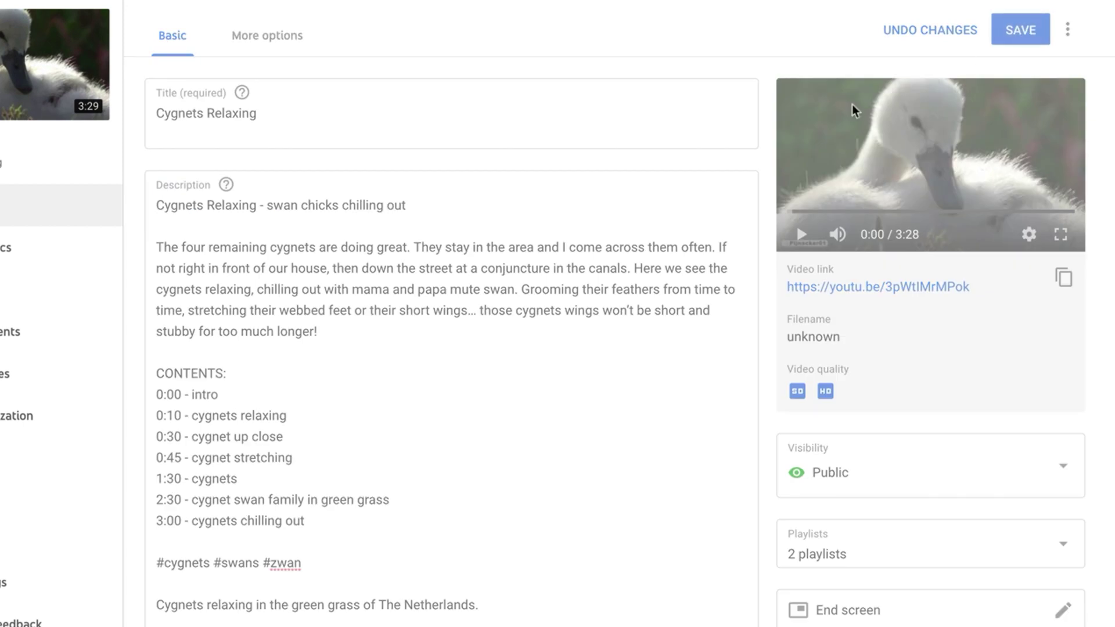
{"action": "left_click", "coordinate": [3, 78]}
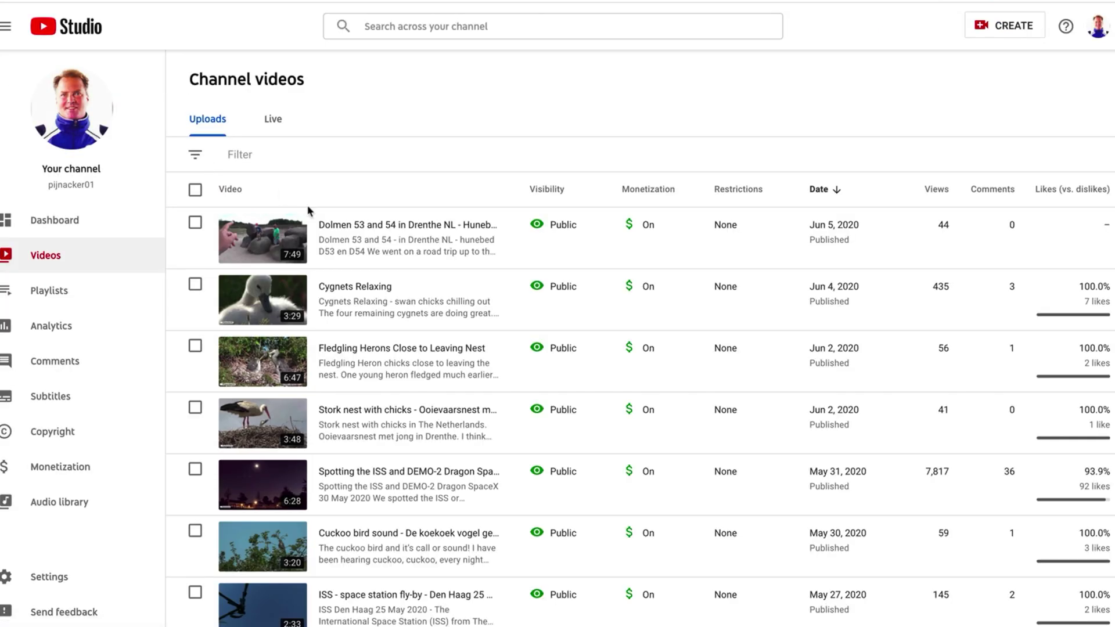
- Open the Cygnets Relaxing upload's options to view it on YouTube
{"action": "left_click", "coordinate": [475, 302]}
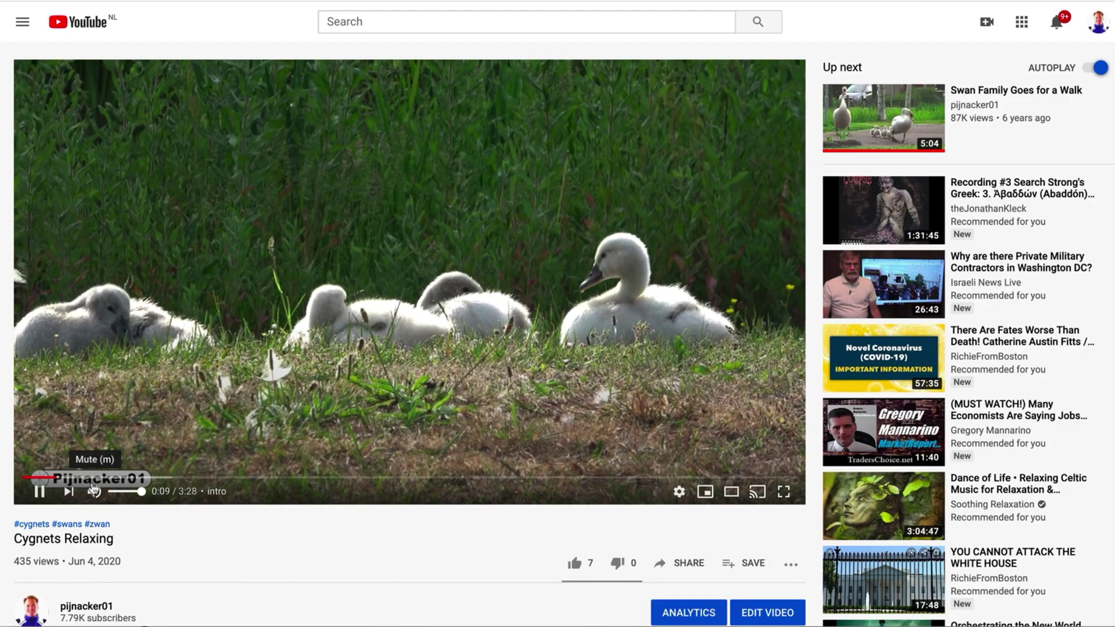
- Expand the Cygnets Relaxing description and jump playback to the 0:10 chapter timestamp
{"action": "scroll", "coordinate": [221, 573], "scroll_direction": "down", "scroll_amount": 6}
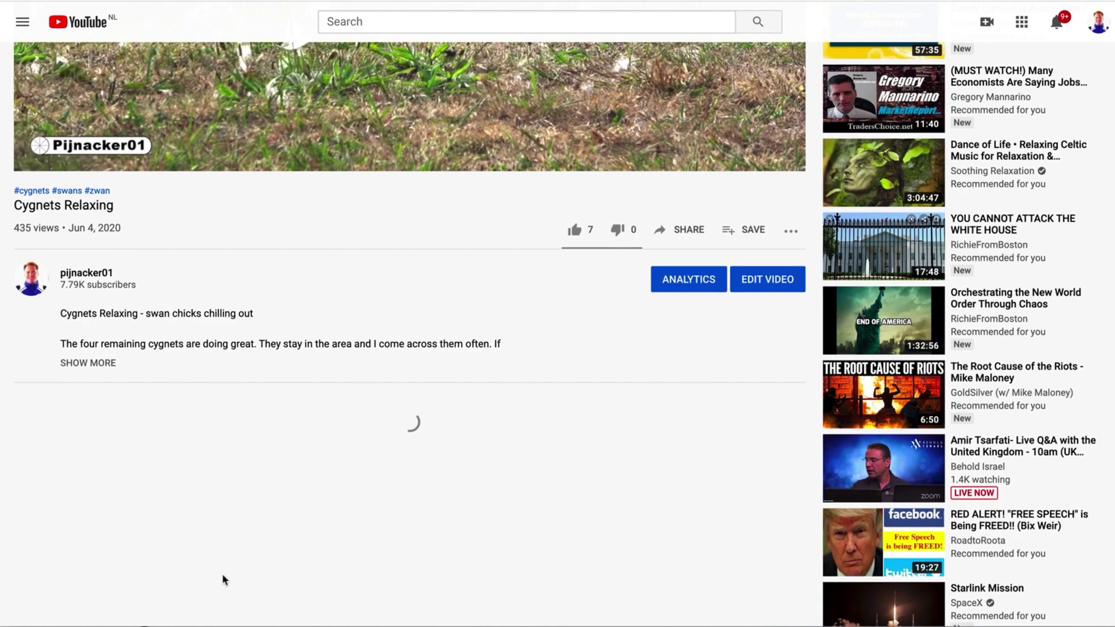
{"action": "left_click", "coordinate": [91, 364]}
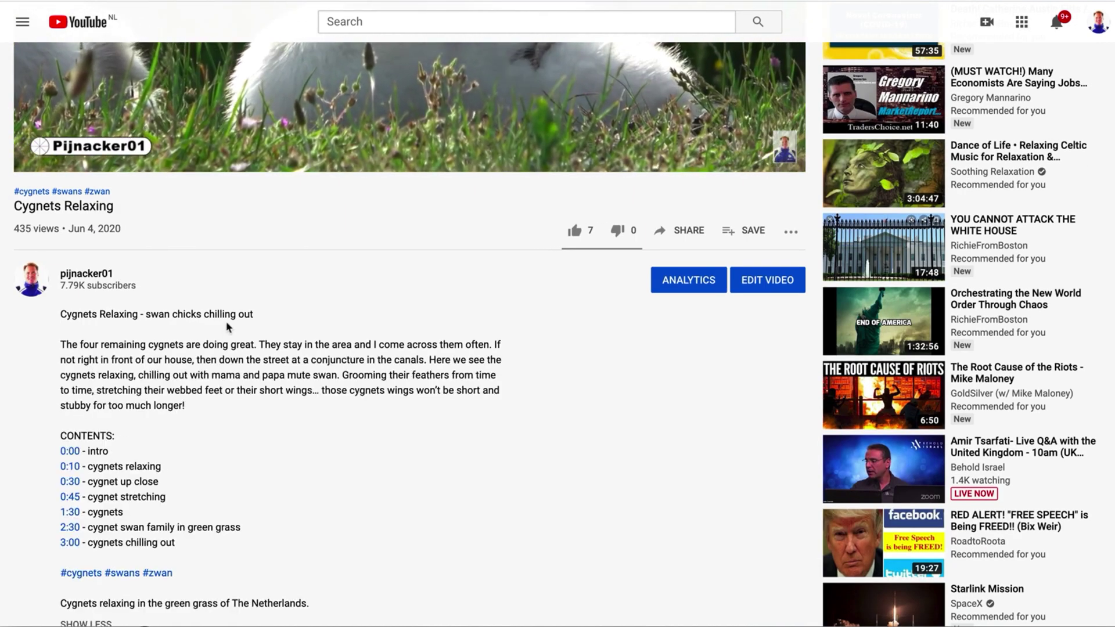
{"action": "left_click", "coordinate": [68, 467]}
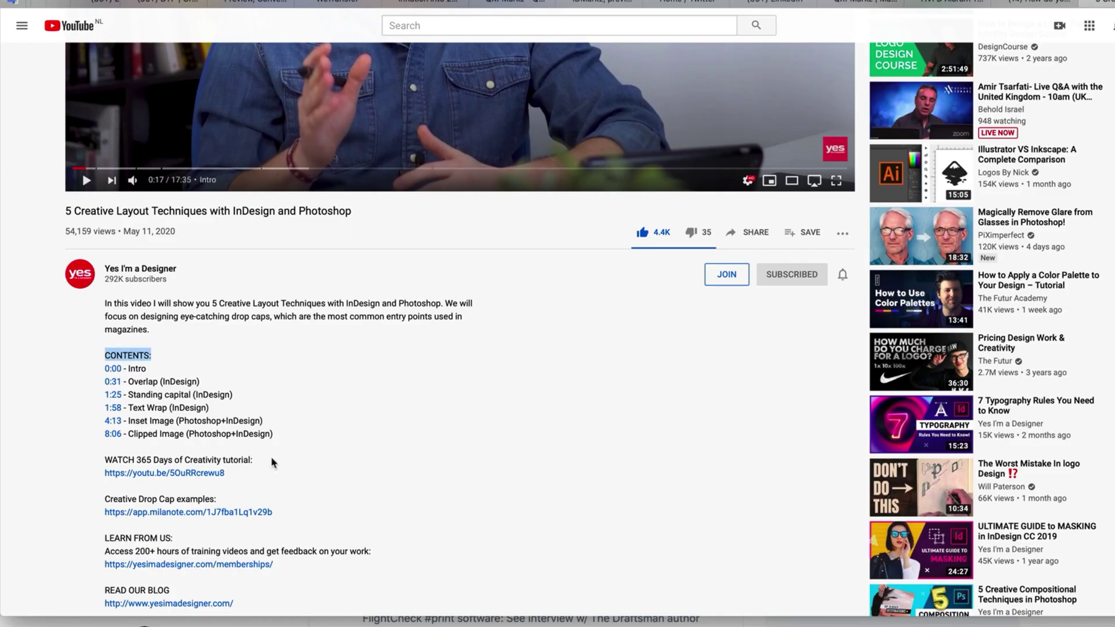
- Scroll through the Cygnets Relaxing watch page and its description
{"action": "scroll", "coordinate": [271, 462], "scroll_direction": "up", "scroll_amount": 4}
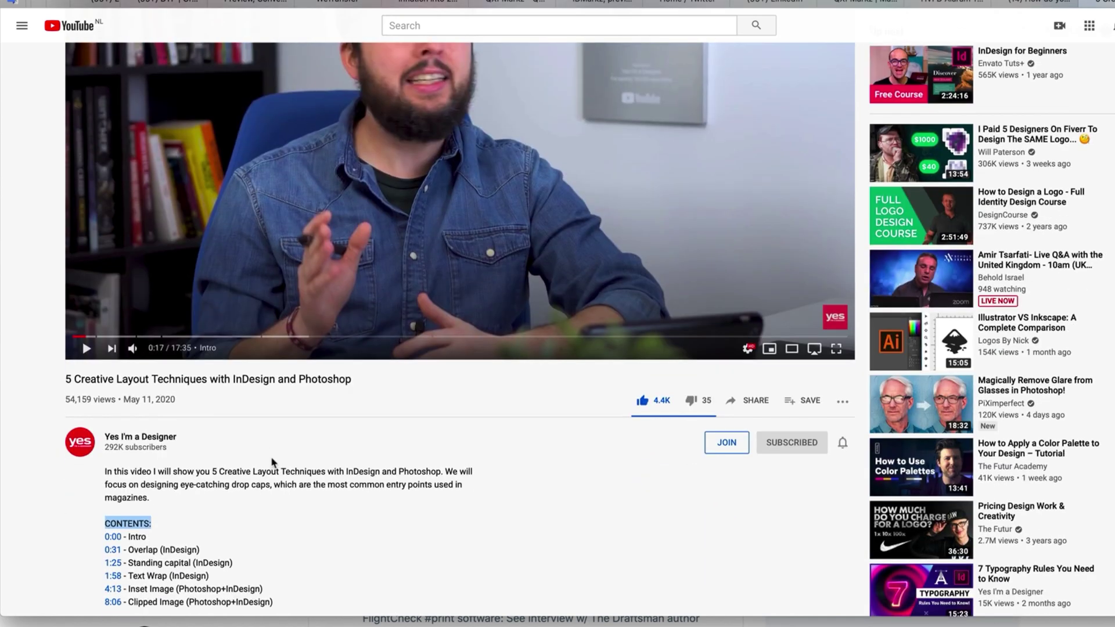
{"action": "scroll", "coordinate": [272, 462], "scroll_direction": "down", "scroll_amount": 2}
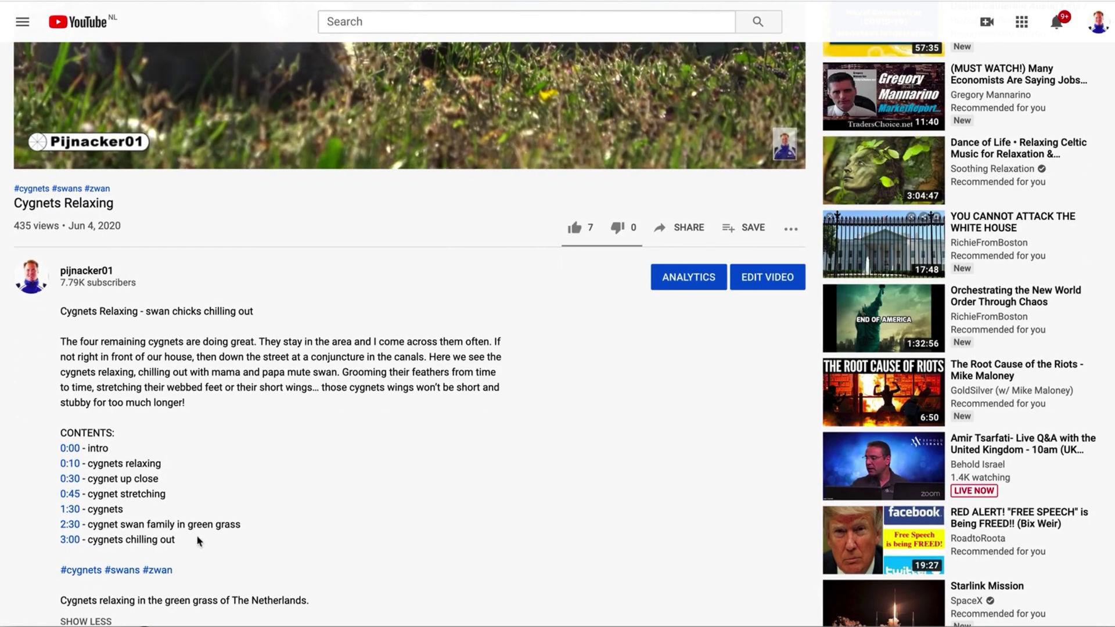
{"action": "scroll", "coordinate": [175, 445], "scroll_direction": "up", "scroll_amount": 5}
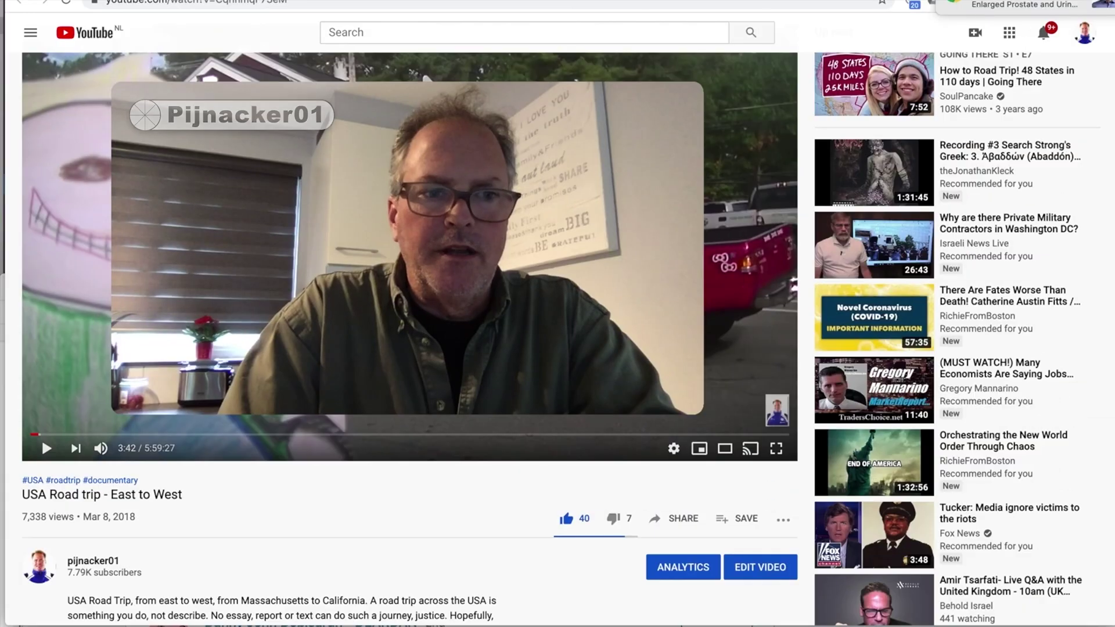
- Rewind USA Road trip - East to West to 0:00 and play it from the start
{"action": "left_click", "coordinate": [30, 435]}
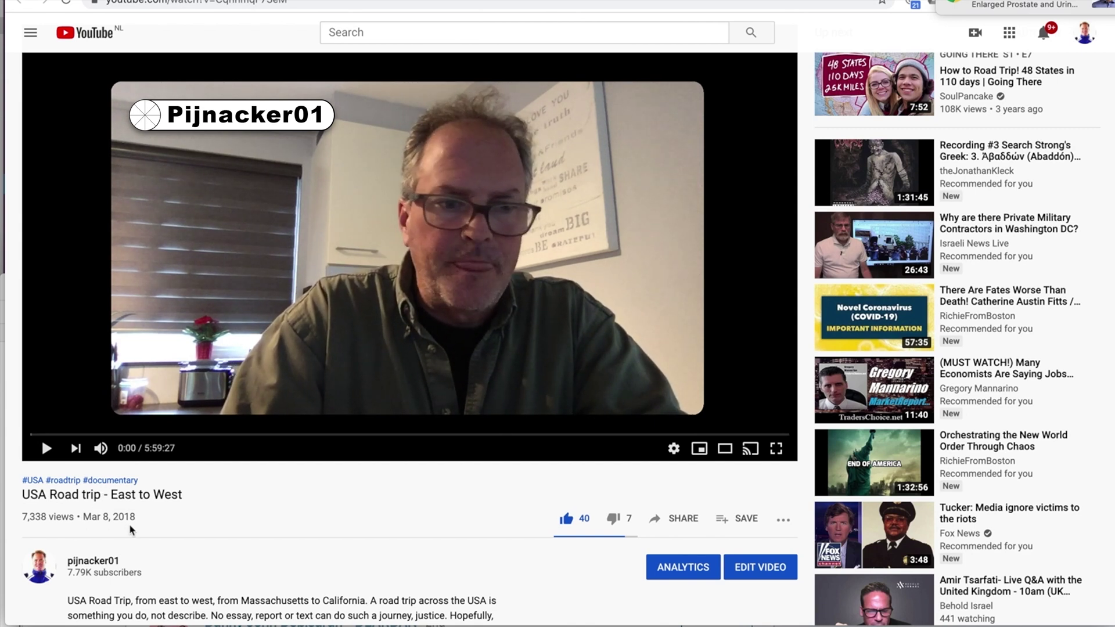
{"action": "scroll", "coordinate": [131, 529], "scroll_direction": "down", "scroll_amount": 1}
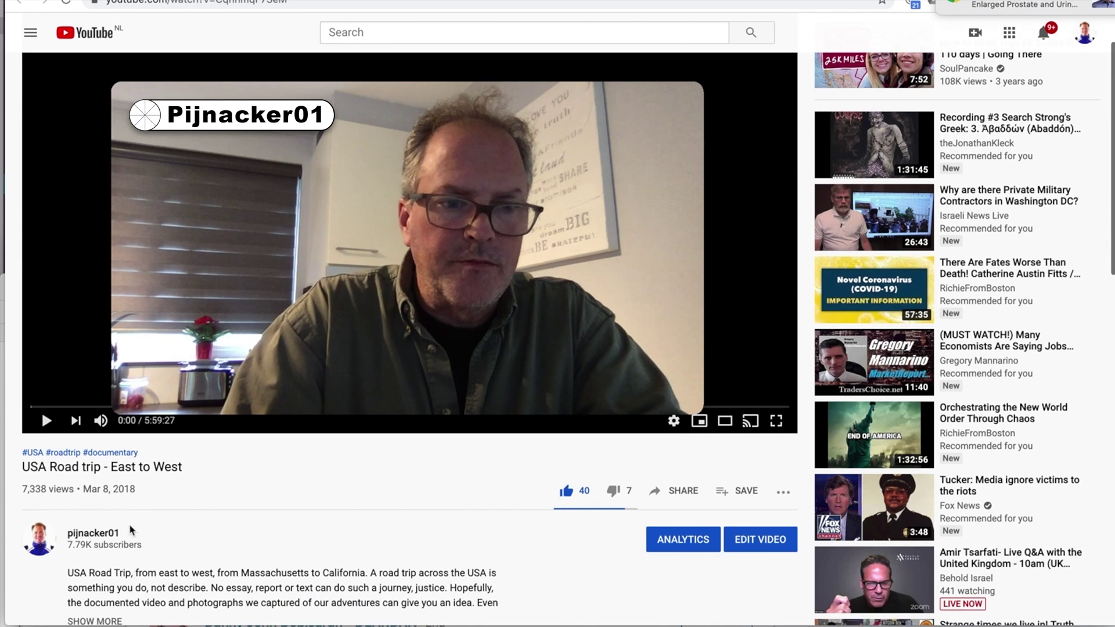
{"action": "left_click", "coordinate": [48, 421]}
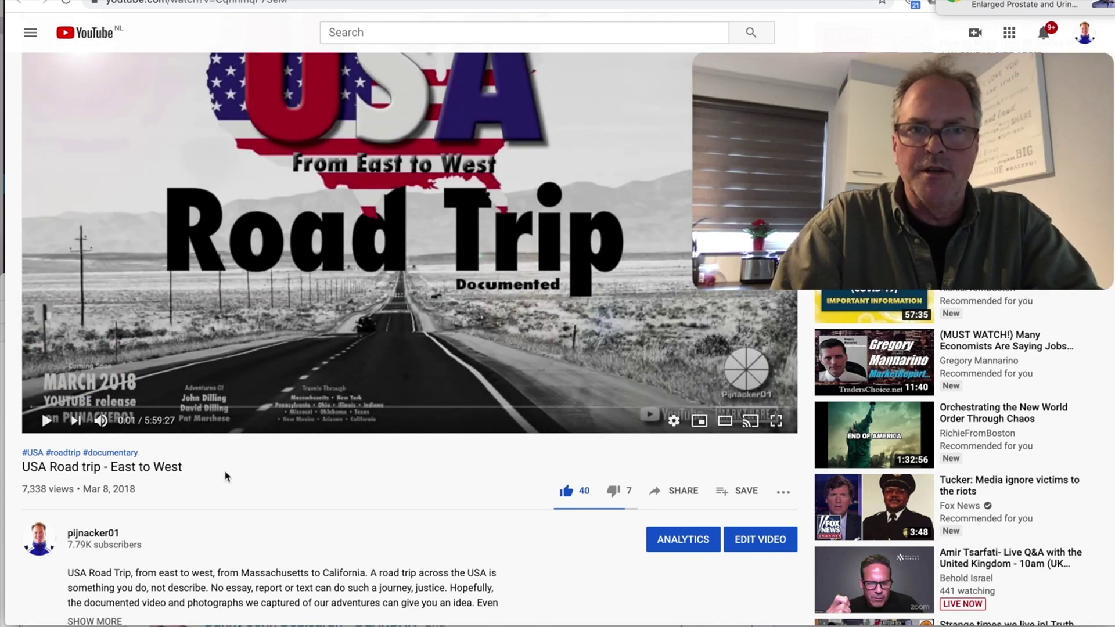
{"action": "scroll", "coordinate": [225, 472], "scroll_direction": "up", "scroll_amount": 2}
{"action": "scroll", "coordinate": [225, 471], "scroll_direction": "down", "scroll_amount": 4}
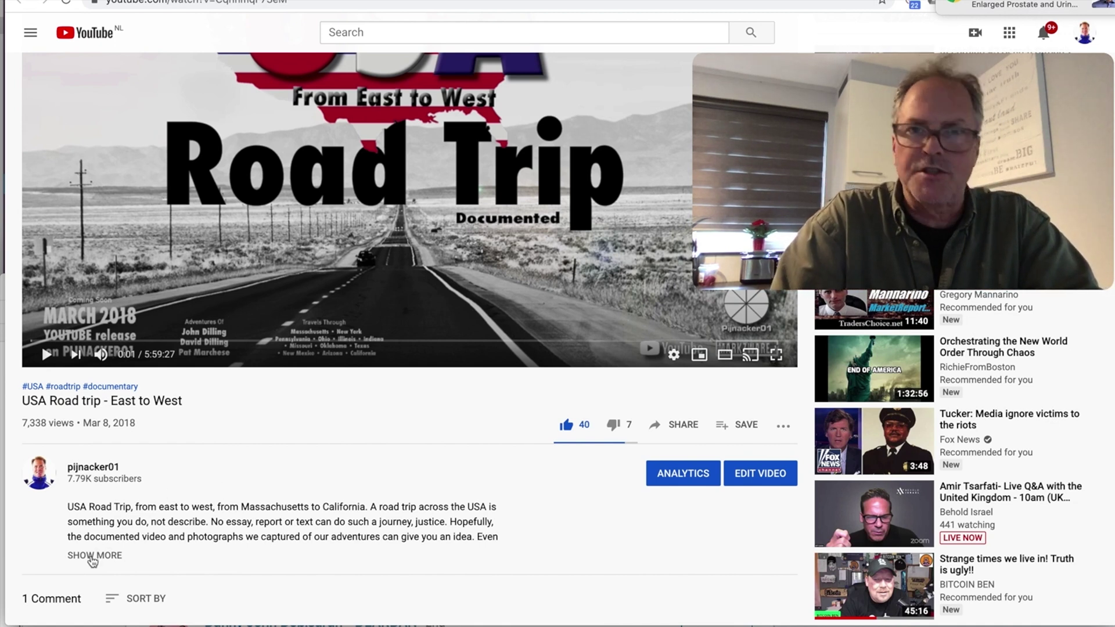
- Expand the road trip video's description and scroll through its CONTENTS chapter timestamps
{"action": "left_click", "coordinate": [93, 556]}
{"action": "scroll", "coordinate": [265, 534], "scroll_direction": "down", "scroll_amount": 3}
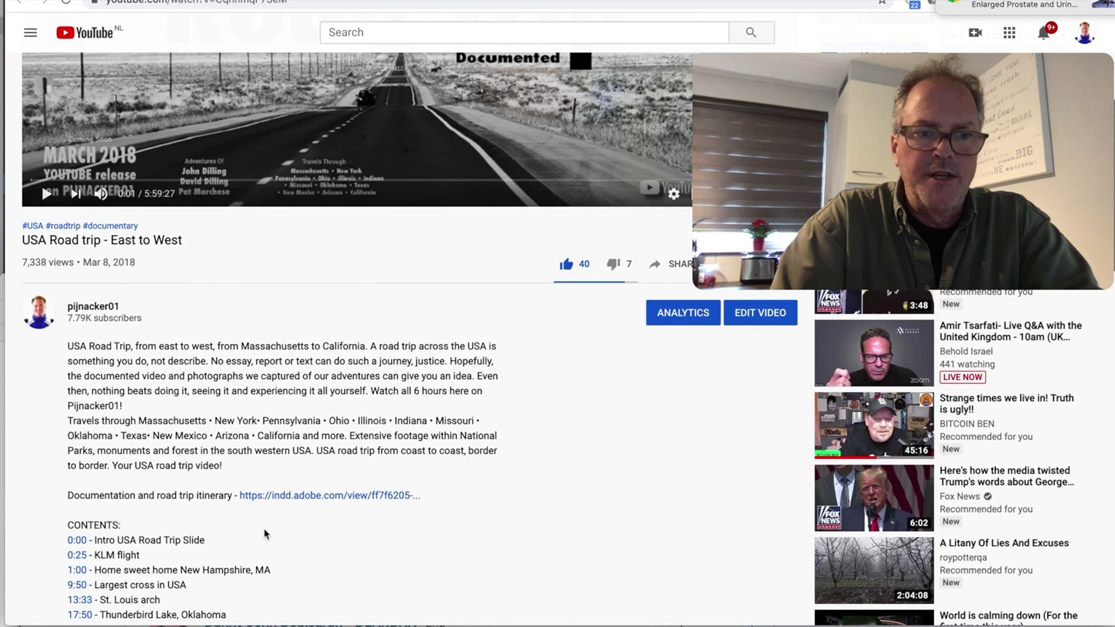
{"action": "scroll", "coordinate": [209, 509], "scroll_direction": "down", "scroll_amount": 2}
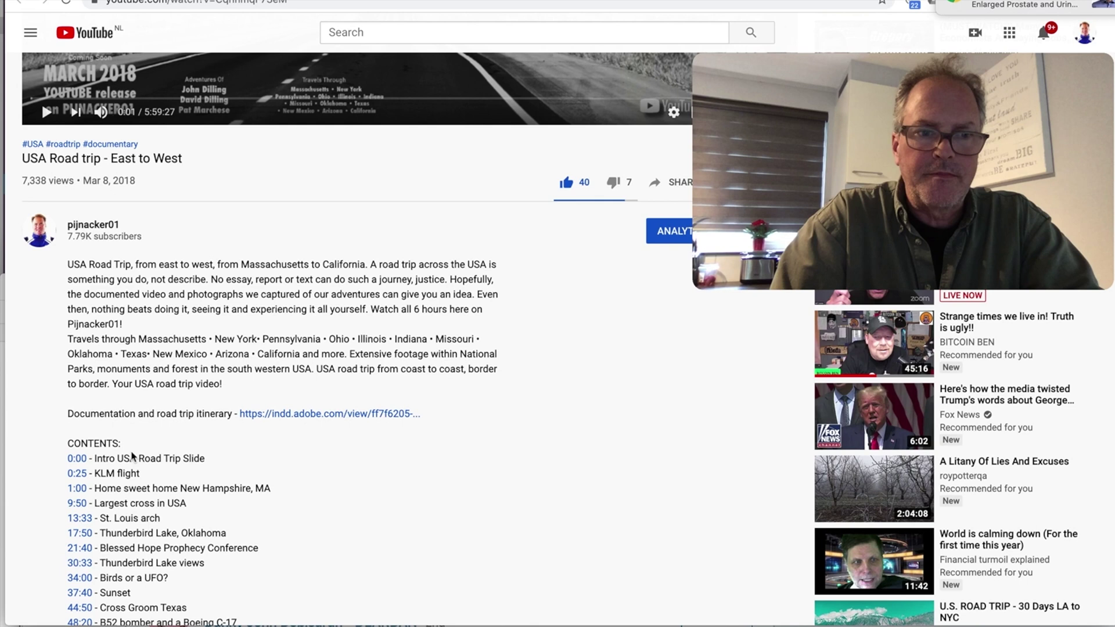
{"action": "scroll", "coordinate": [133, 457], "scroll_direction": "down", "scroll_amount": 1}
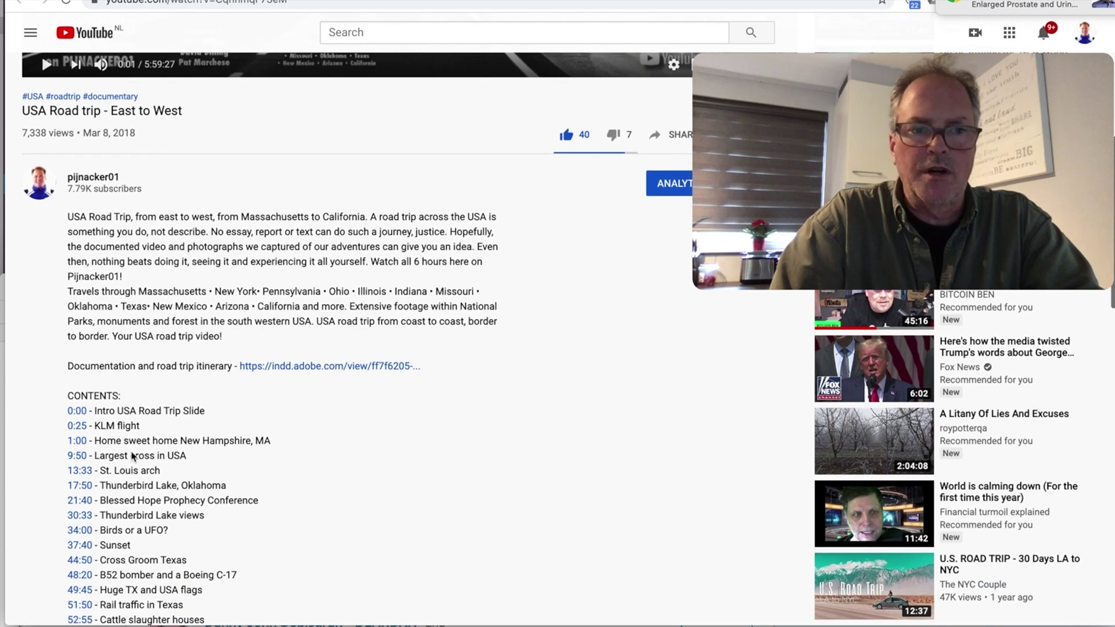
{"action": "scroll", "coordinate": [133, 457], "scroll_direction": "down", "scroll_amount": 3}
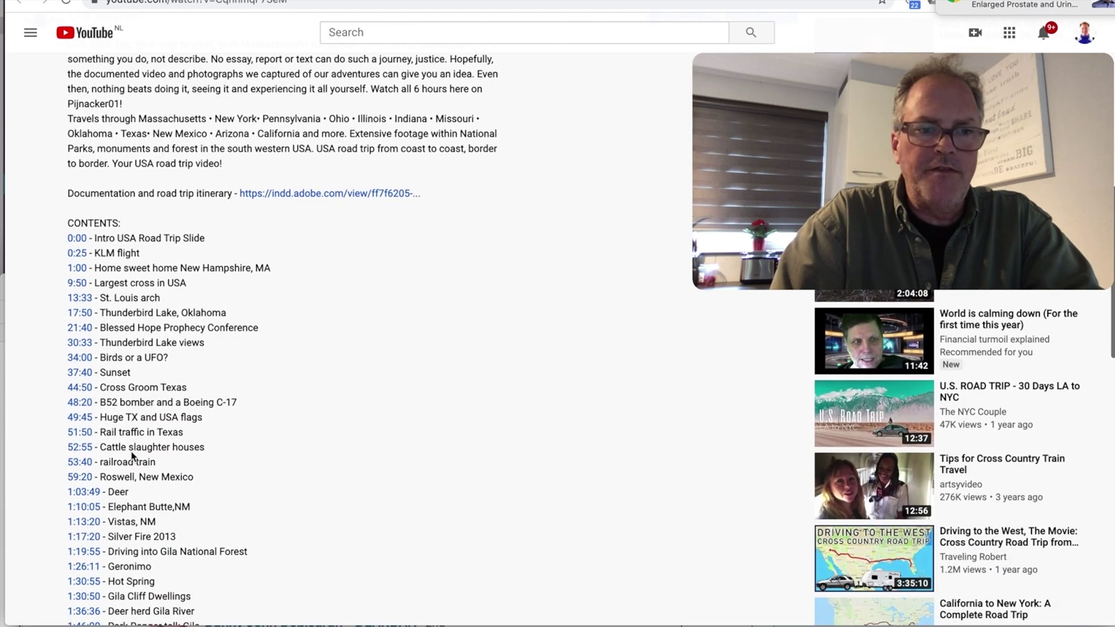
{"action": "scroll", "coordinate": [133, 457], "scroll_direction": "up", "scroll_amount": 5}
{"action": "scroll", "coordinate": [132, 457], "scroll_direction": "up", "scroll_amount": 2}
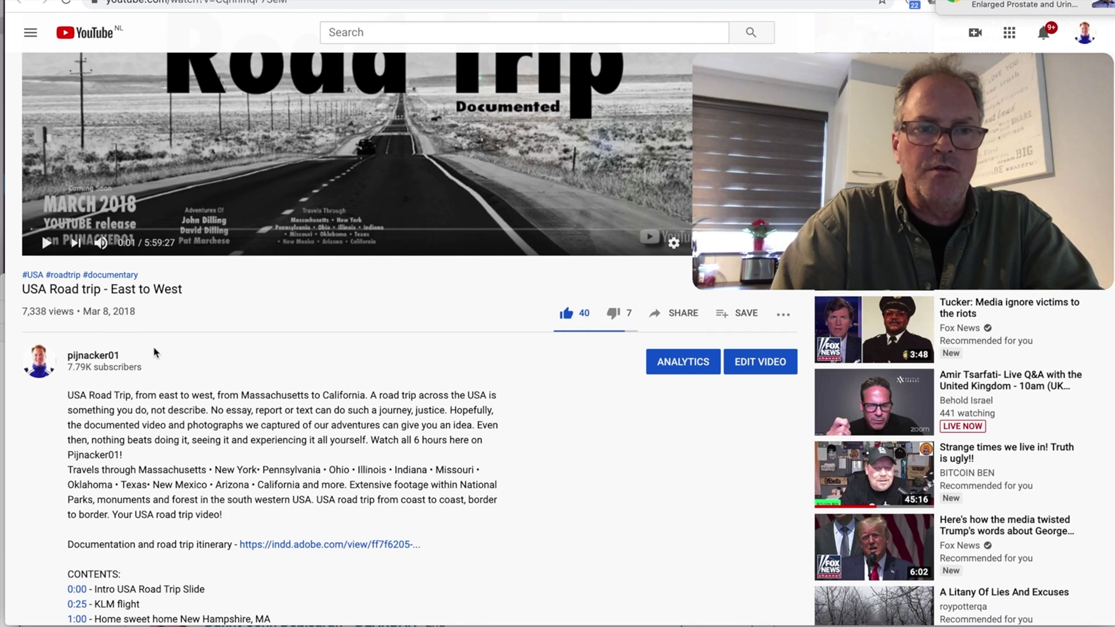
{"action": "scroll", "coordinate": [155, 354], "scroll_direction": "up", "scroll_amount": 1}
{"action": "scroll", "coordinate": [155, 355], "scroll_direction": "up", "scroll_amount": 4}
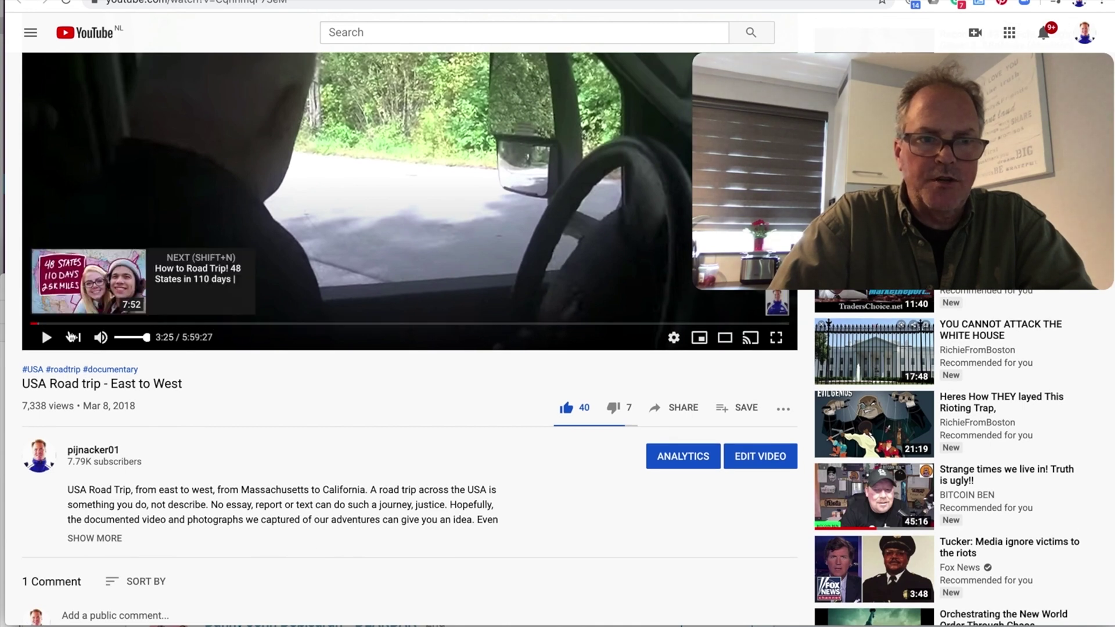
- Back on Cygnets Relaxing, expand the full description and scroll through its CONTENTS list
{"action": "left_click", "coordinate": [95, 539]}
{"action": "scroll", "coordinate": [235, 531], "scroll_direction": "down", "scroll_amount": 2}
{"action": "scroll", "coordinate": [234, 531], "scroll_direction": "down", "scroll_amount": 2}
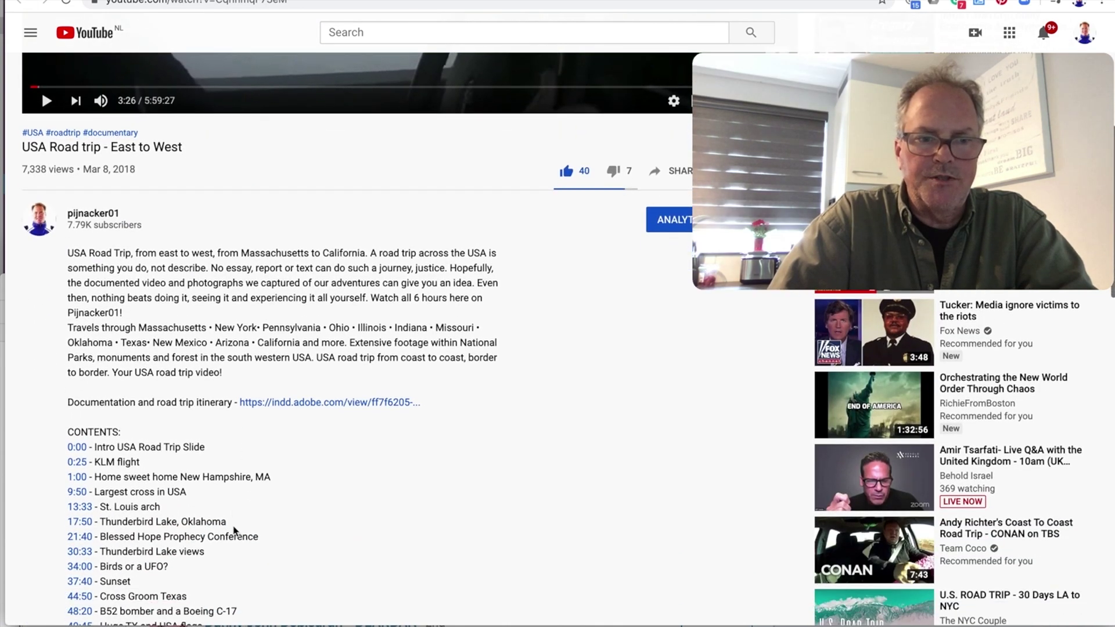
{"action": "scroll", "coordinate": [235, 530], "scroll_direction": "down", "scroll_amount": 5}
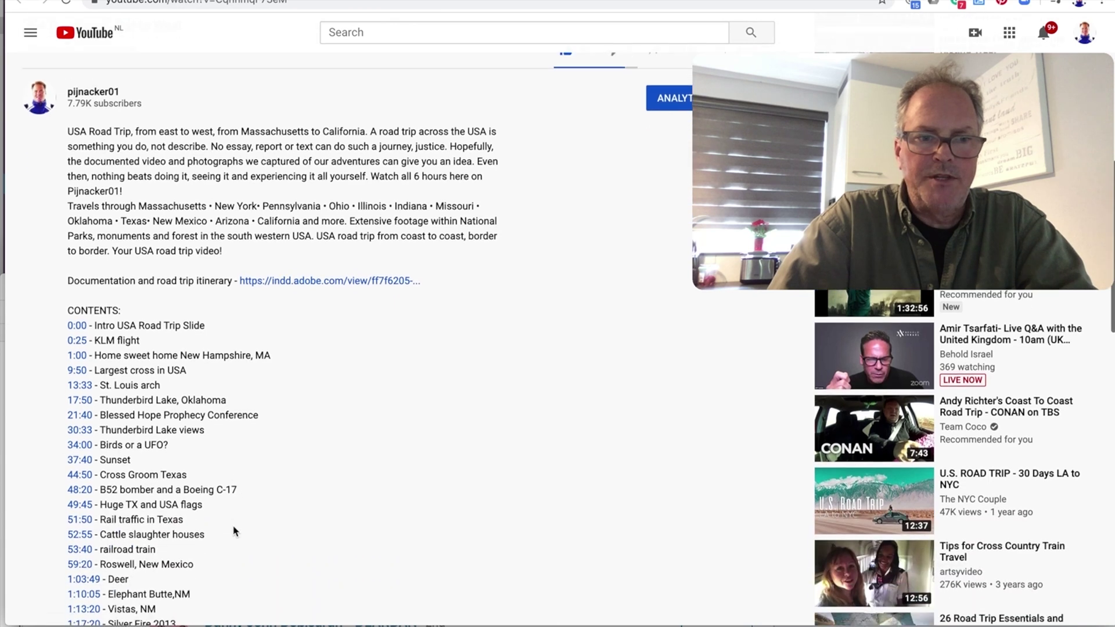
{"action": "scroll", "coordinate": [234, 530], "scroll_direction": "up", "scroll_amount": 9}
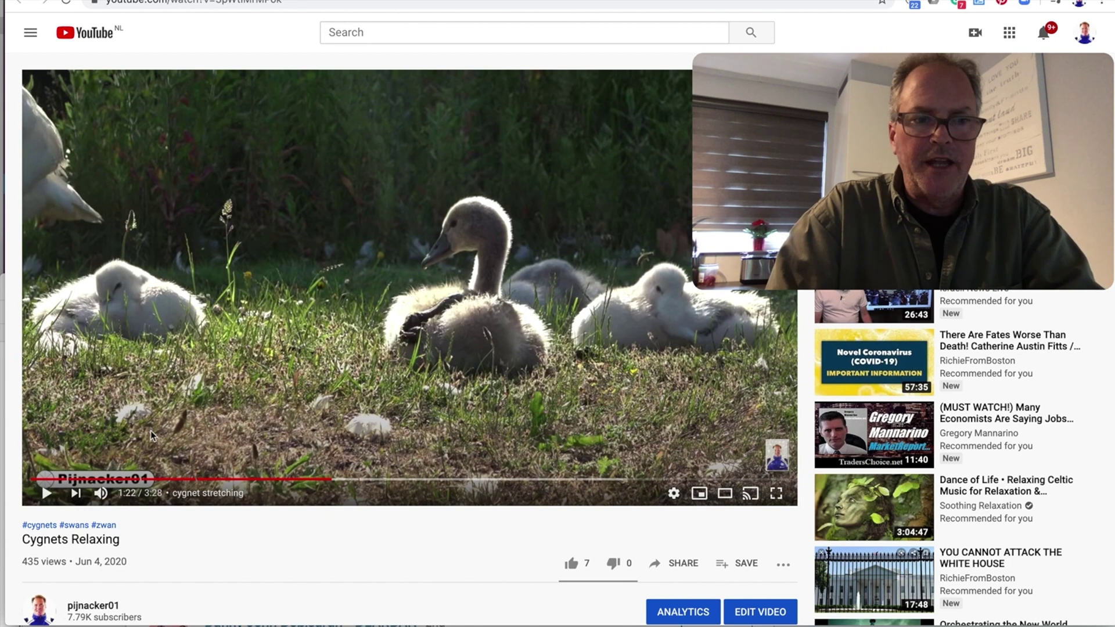
- Follow the description's 1:30 chapter link to the 'cygnets' chapter and pause playback there
{"action": "left_click", "coordinate": [47, 493]}
{"action": "left_click", "coordinate": [47, 494]}
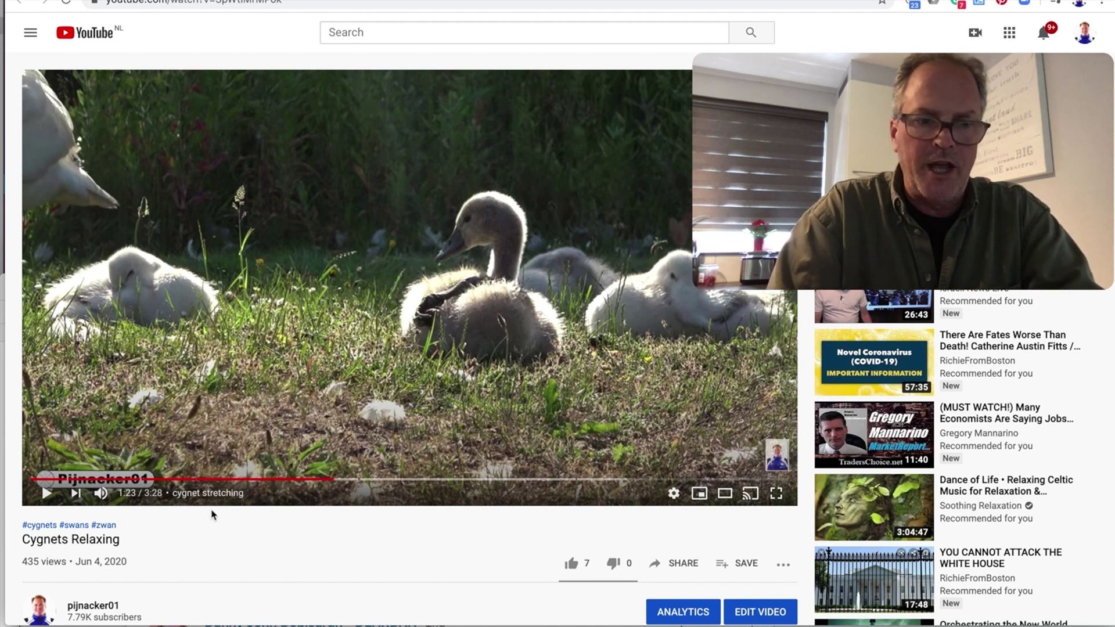
{"action": "scroll", "coordinate": [212, 516], "scroll_direction": "down", "scroll_amount": 5}
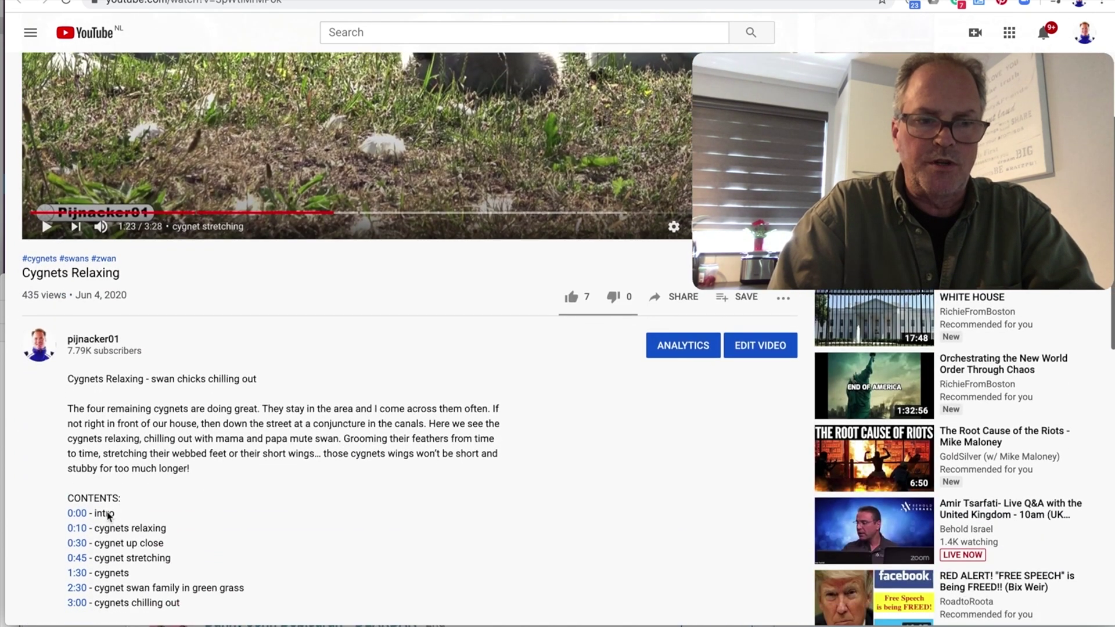
{"action": "left_click", "coordinate": [76, 574]}
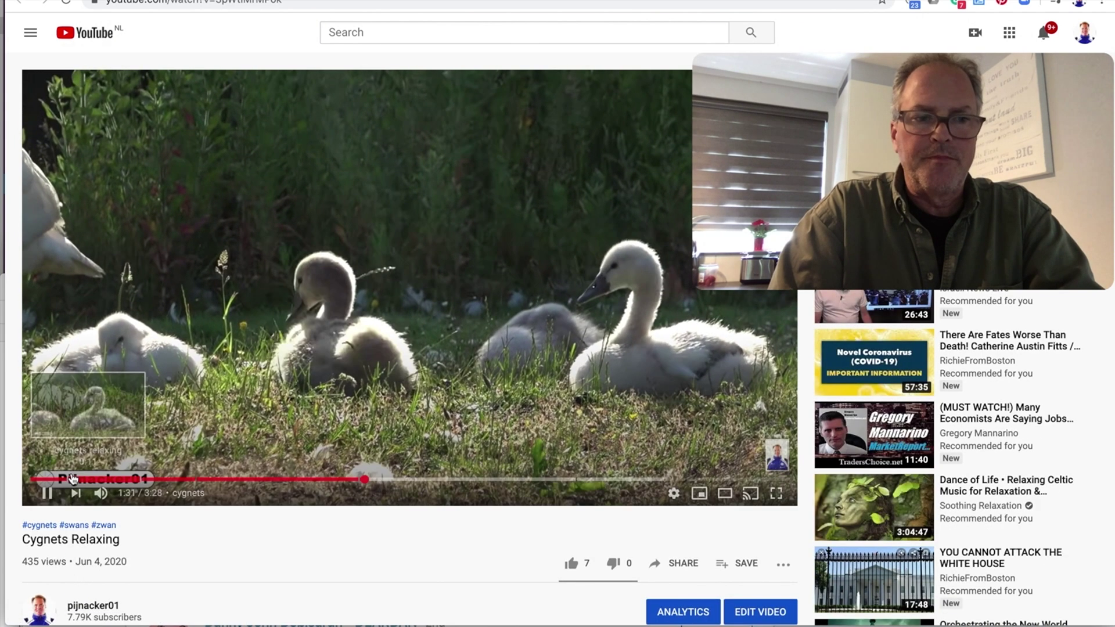
{"action": "left_click", "coordinate": [45, 492]}
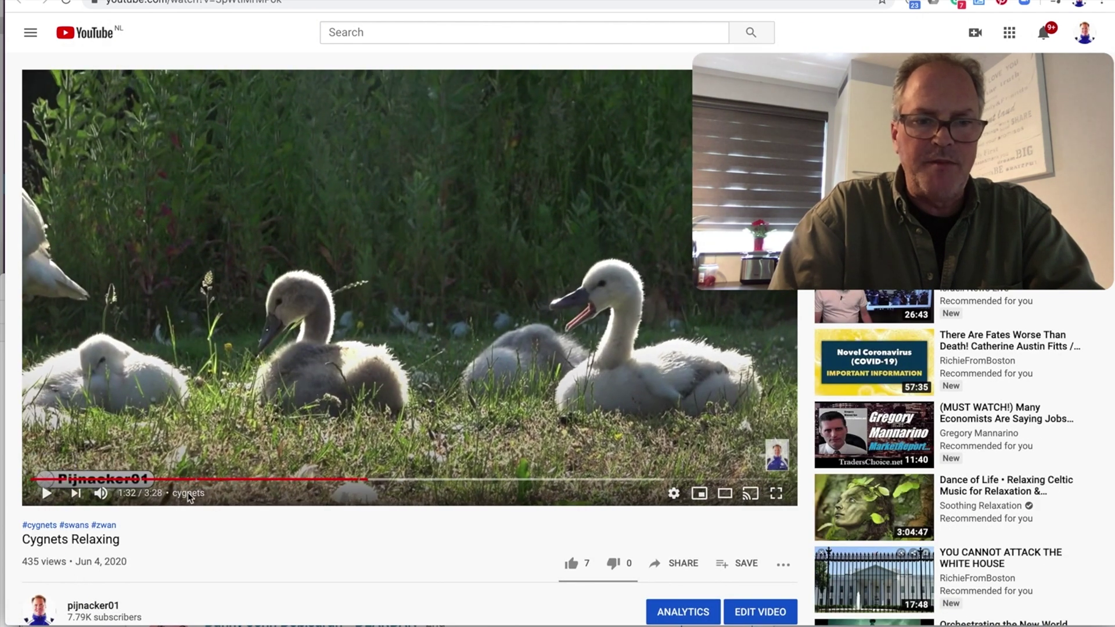